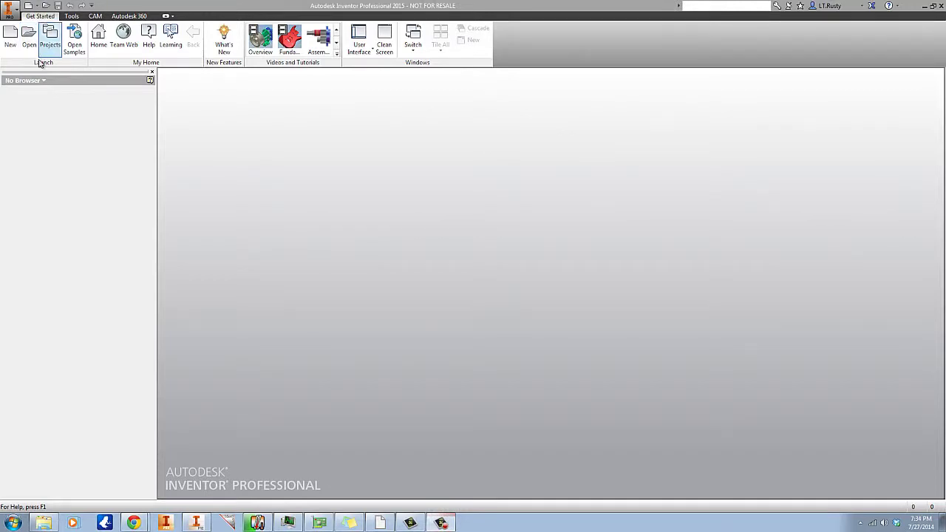
Create a new assembly from the Standard.iam template
{"action": "left_click", "coordinate": [12, 35]}
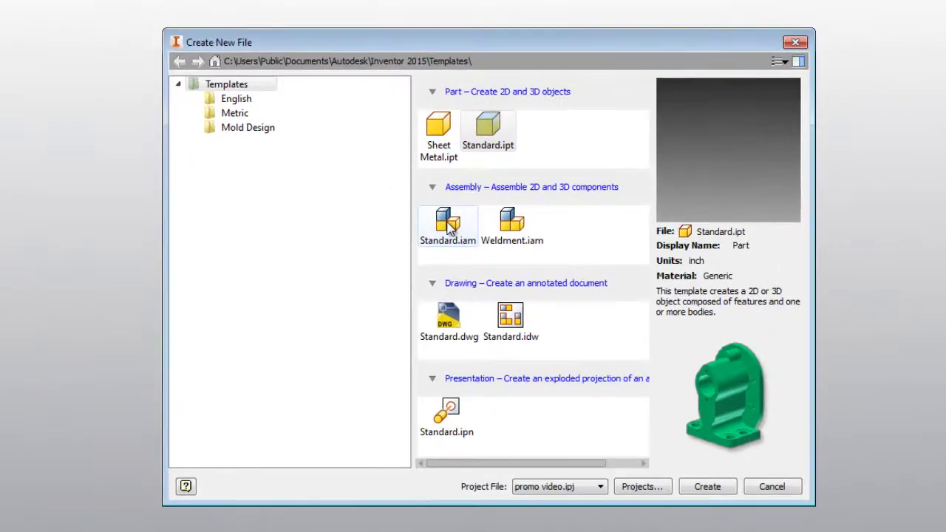
{"action": "double_click", "coordinate": [447, 221]}
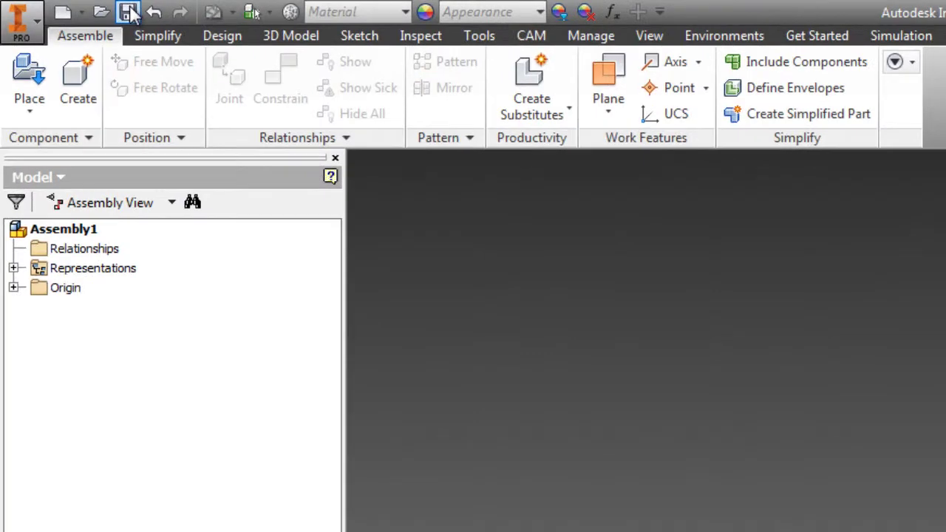
Save the empty assembly under the file name gear-base.iam
{"action": "left_click", "coordinate": [128, 14]}
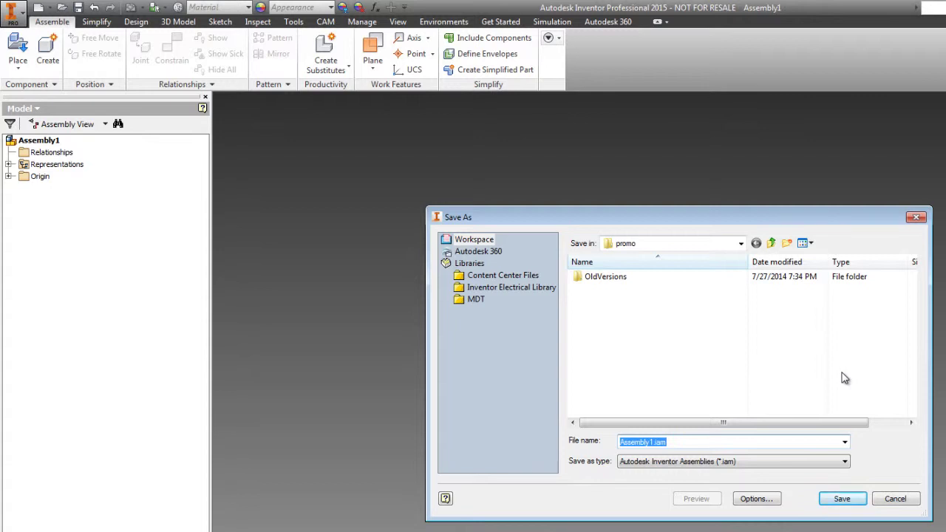
{"action": "type", "text": "gear-ba"}
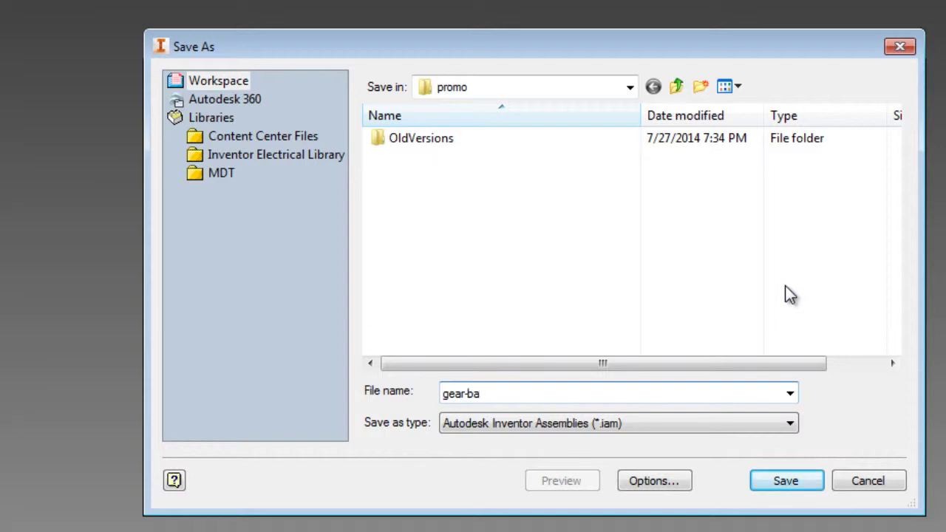
{"action": "type", "text": "se"}
{"action": "key", "text": "Return"}
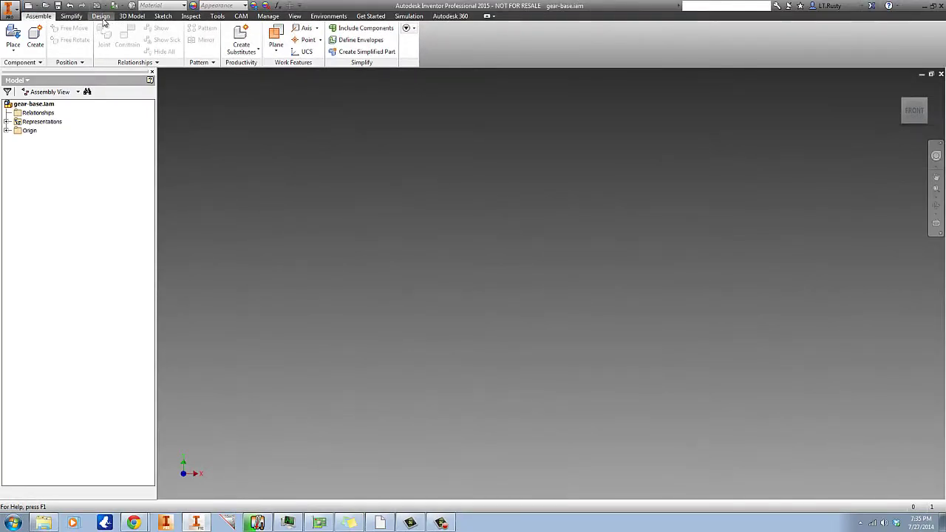
{"action": "left_click", "coordinate": [102, 17]}
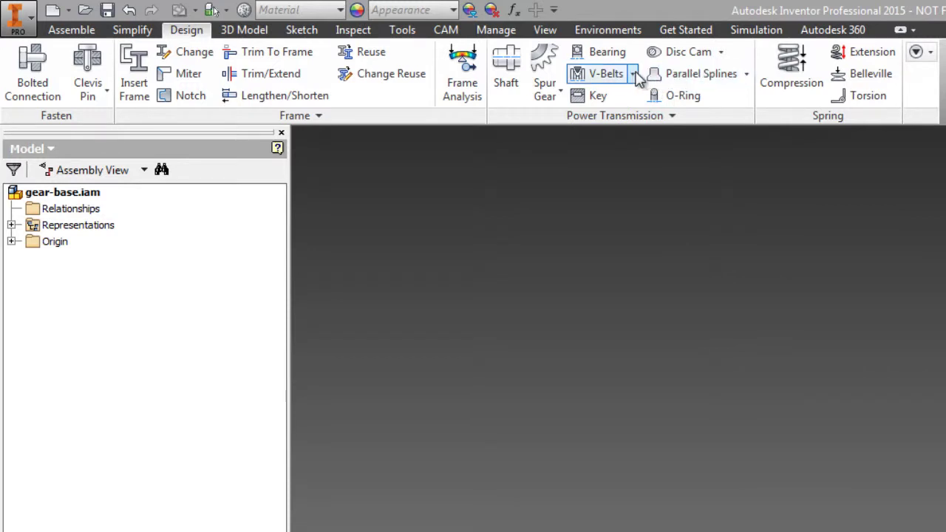
Launch the Spur Gears Component Generator from the power transmission tools, skipping the belt options
{"action": "left_click", "coordinate": [634, 74]}
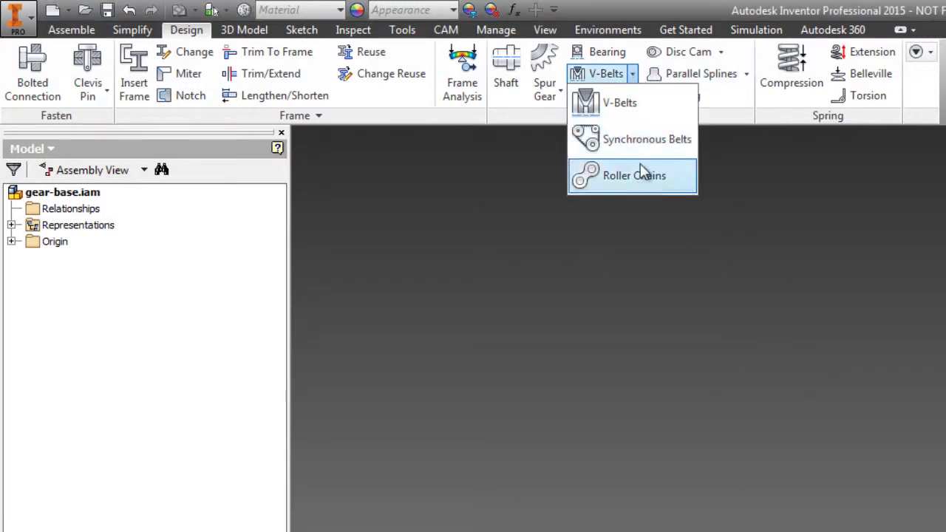
{"action": "left_click", "coordinate": [497, 292]}
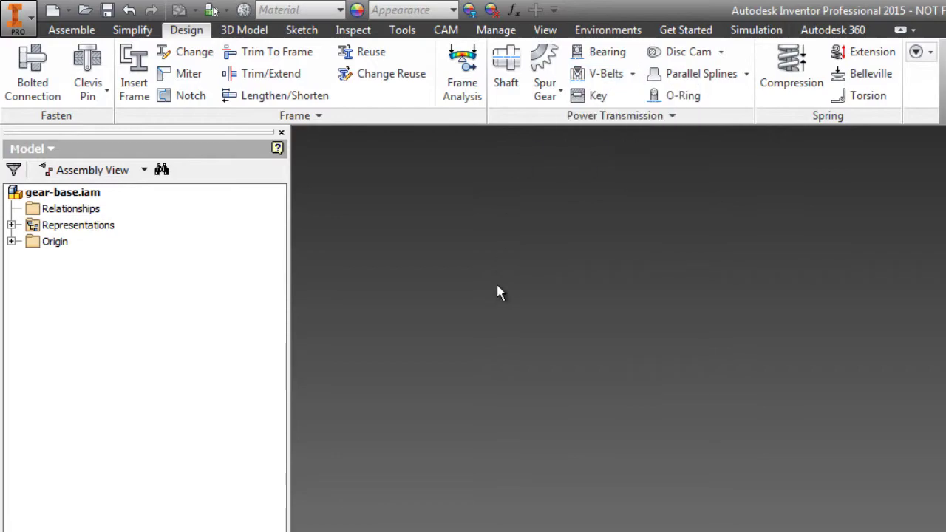
{"action": "left_click", "coordinate": [547, 70]}
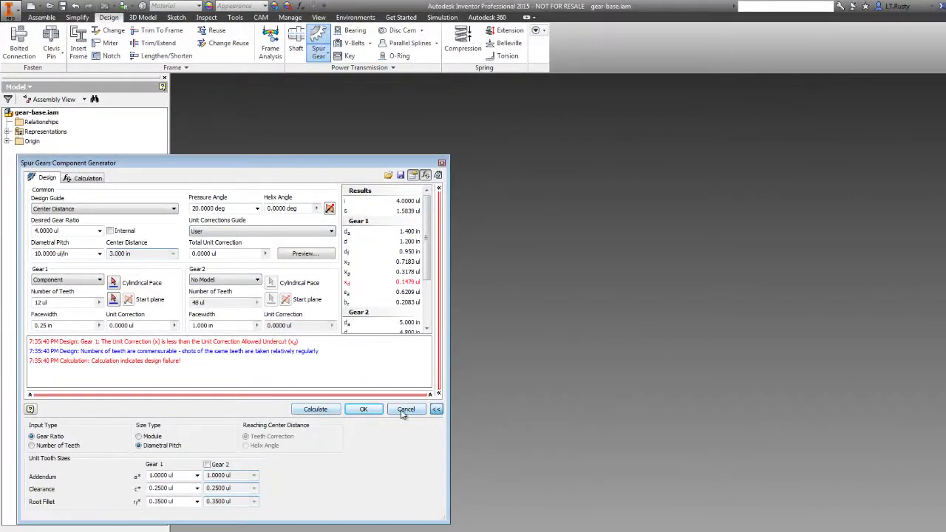
Reposition the Spur Gears dialog, toggle its summary panels, and start choosing Gear 1's placement axis
{"action": "left_click_drag", "start_coordinate": [288, 162], "coordinate": [496, 78]}
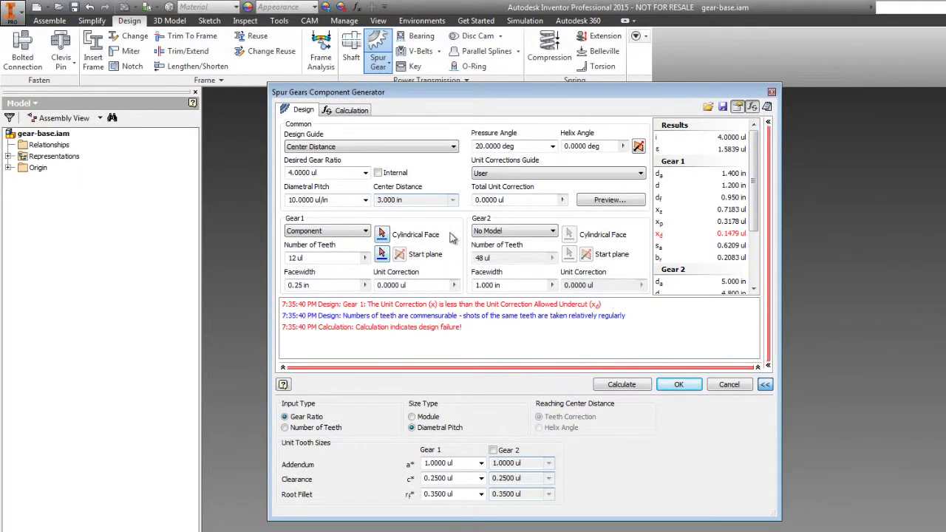
{"action": "left_click", "coordinate": [759, 368]}
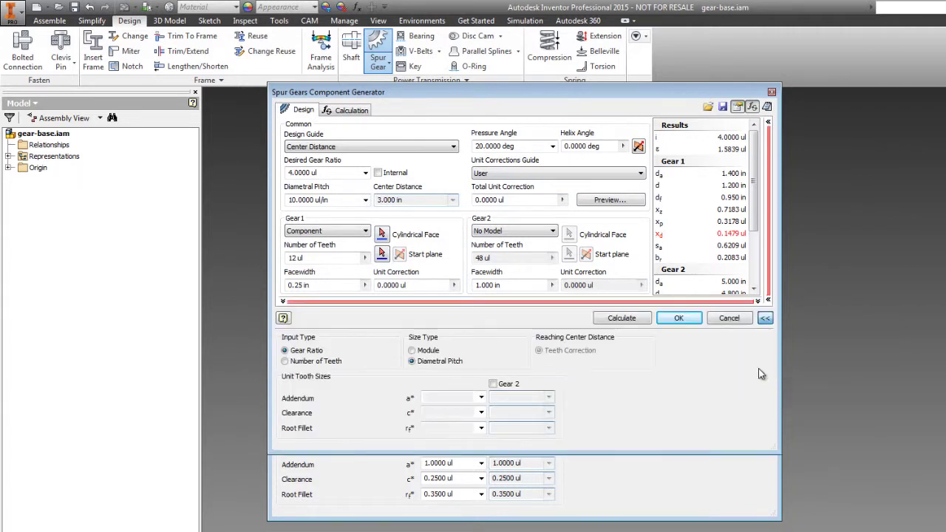
{"action": "left_click", "coordinate": [769, 300]}
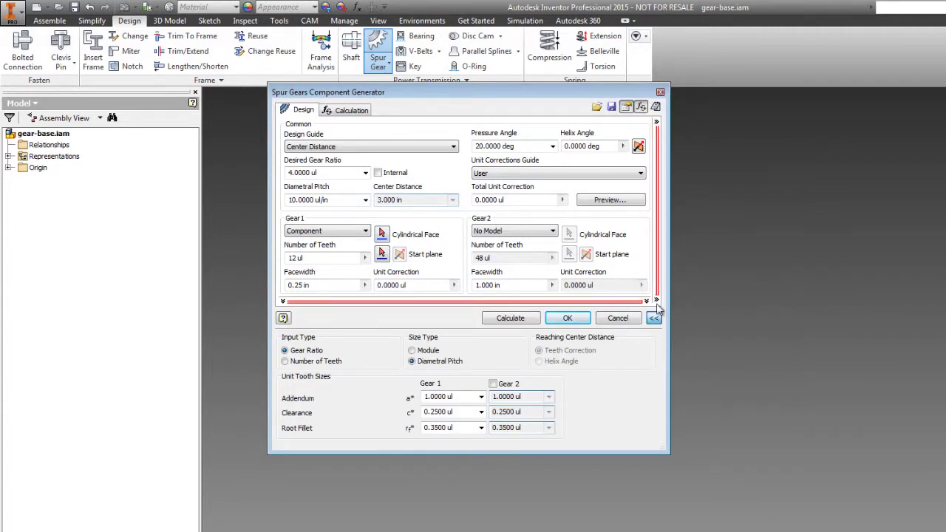
{"action": "left_click", "coordinate": [769, 301]}
{"action": "left_click", "coordinate": [758, 300]}
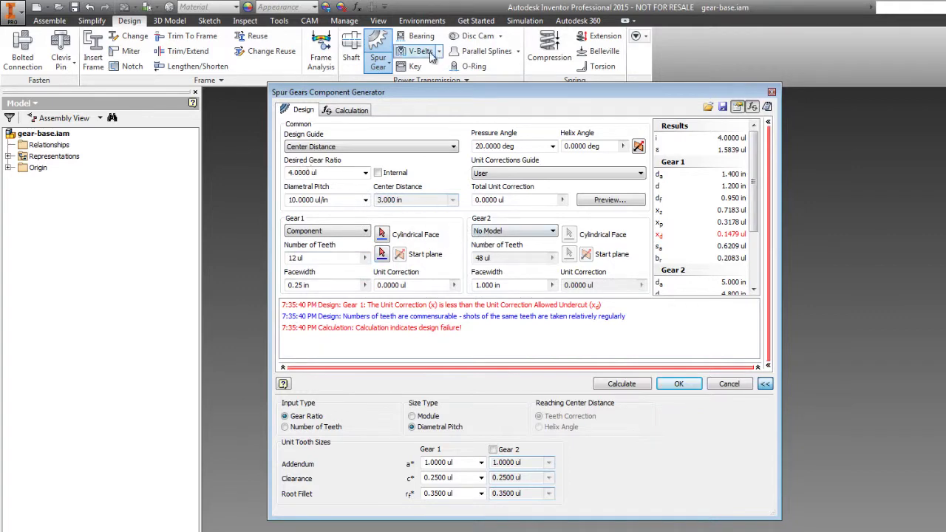
{"action": "left_click_drag", "start_coordinate": [436, 94], "coordinate": [592, 133]}
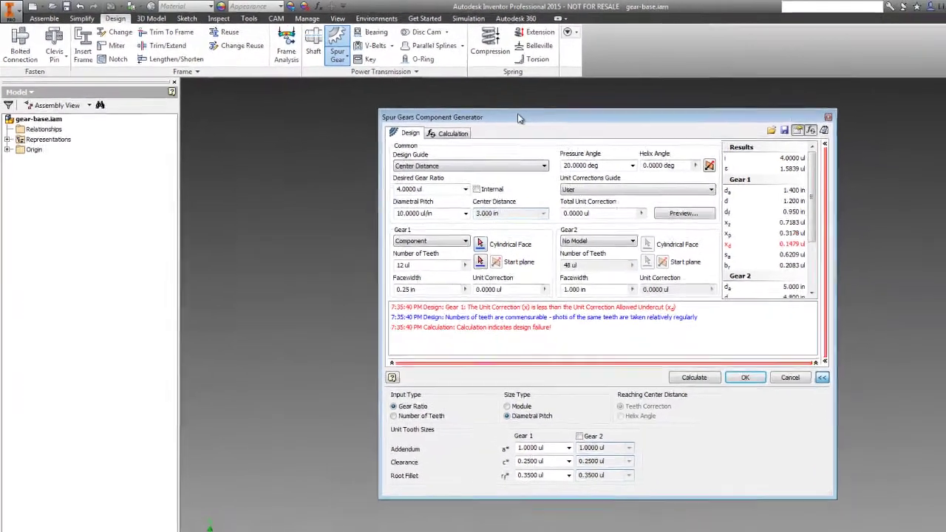
{"action": "left_click_drag", "start_coordinate": [582, 132], "coordinate": [457, 105]}
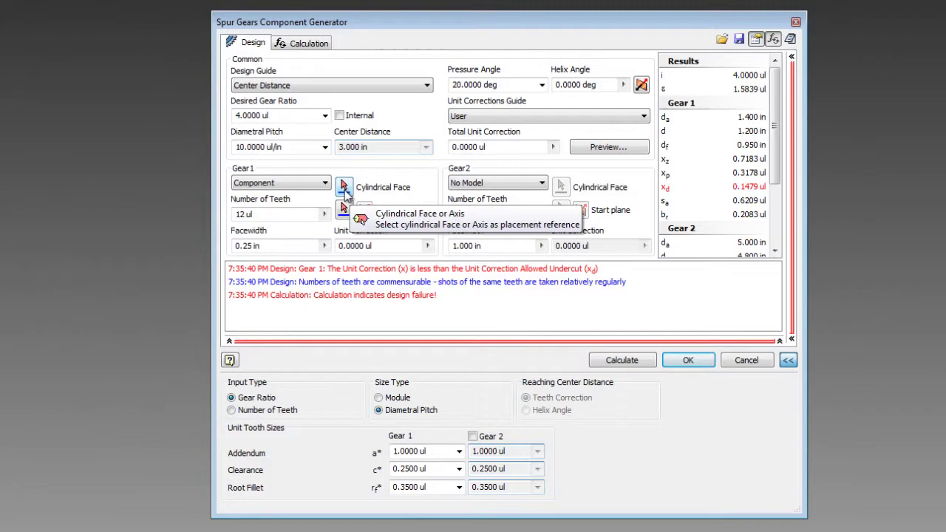
{"action": "left_click", "coordinate": [344, 187]}
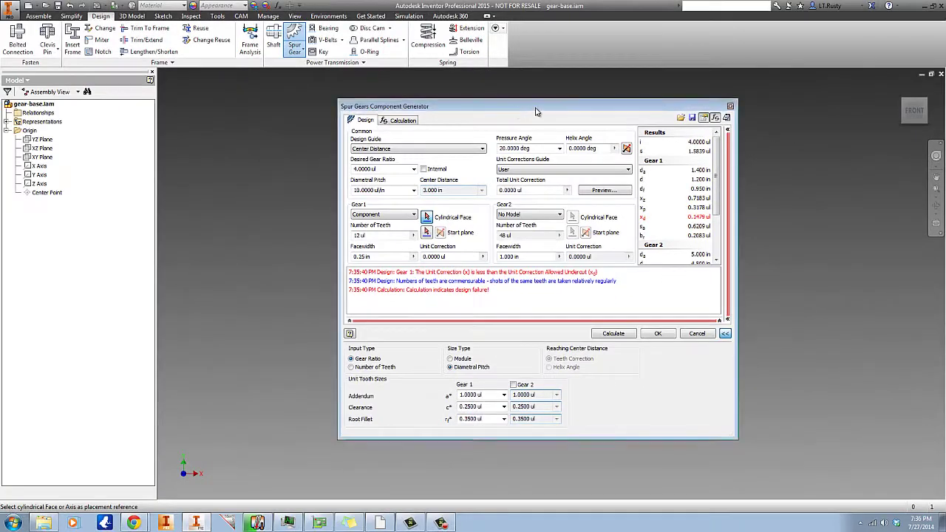
{"action": "left_click_drag", "start_coordinate": [471, 24], "coordinate": [715, 32]}
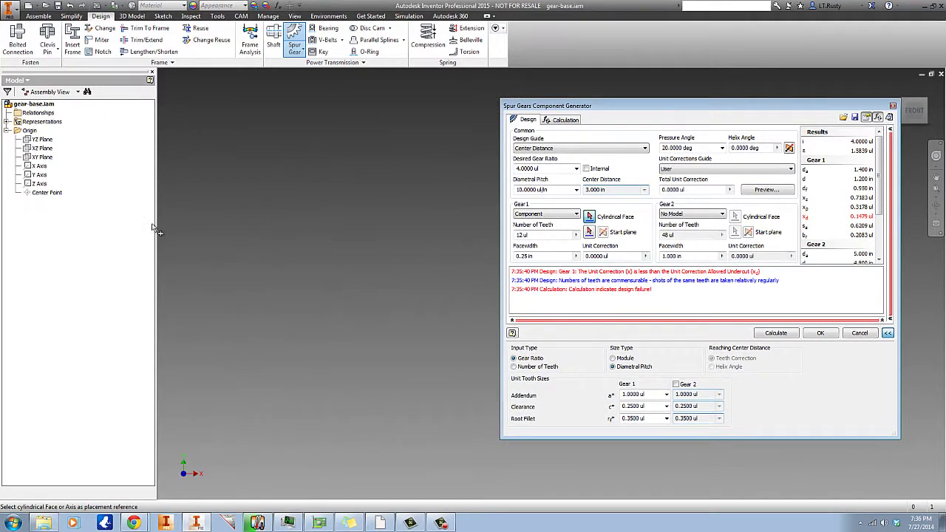
Place Gear 1 on the Z Axis with the XY Plane as start plane
{"action": "left_click", "coordinate": [45, 183]}
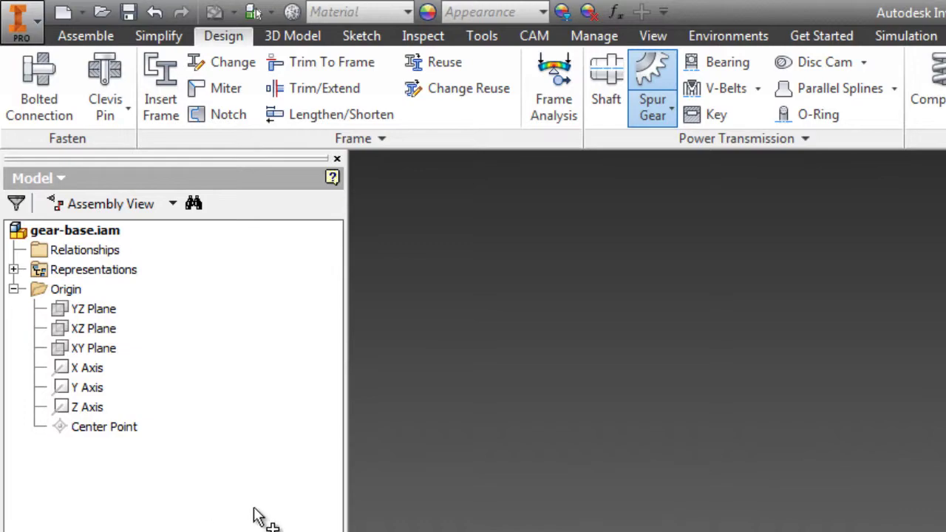
{"action": "left_click", "coordinate": [86, 407]}
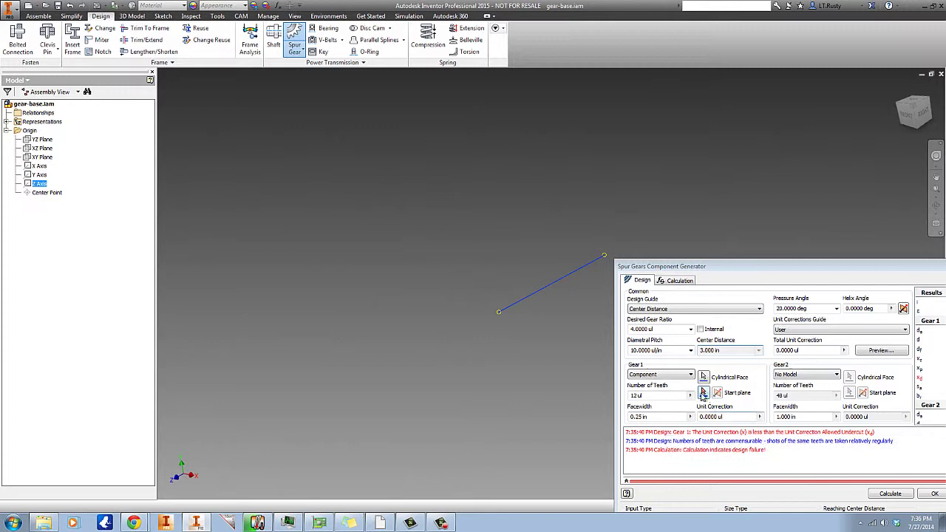
{"action": "left_click", "coordinate": [702, 394]}
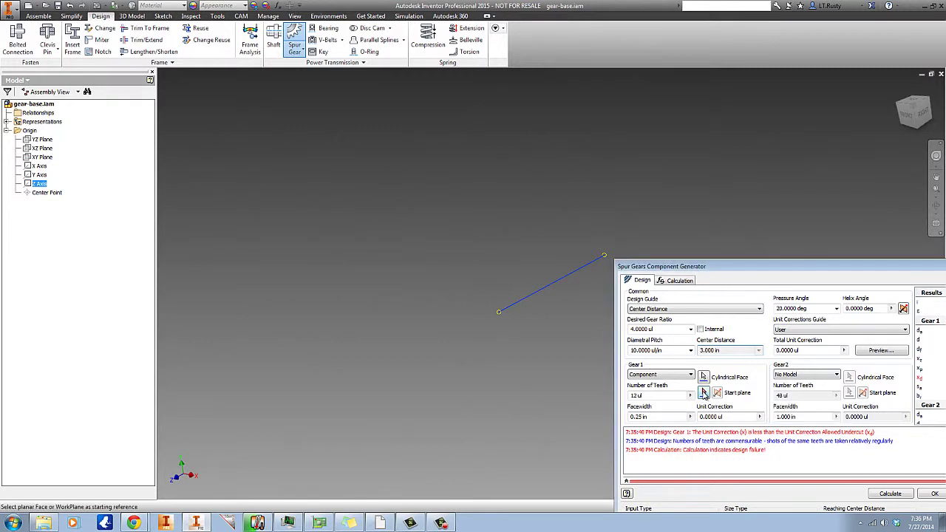
{"action": "left_click", "coordinate": [43, 157]}
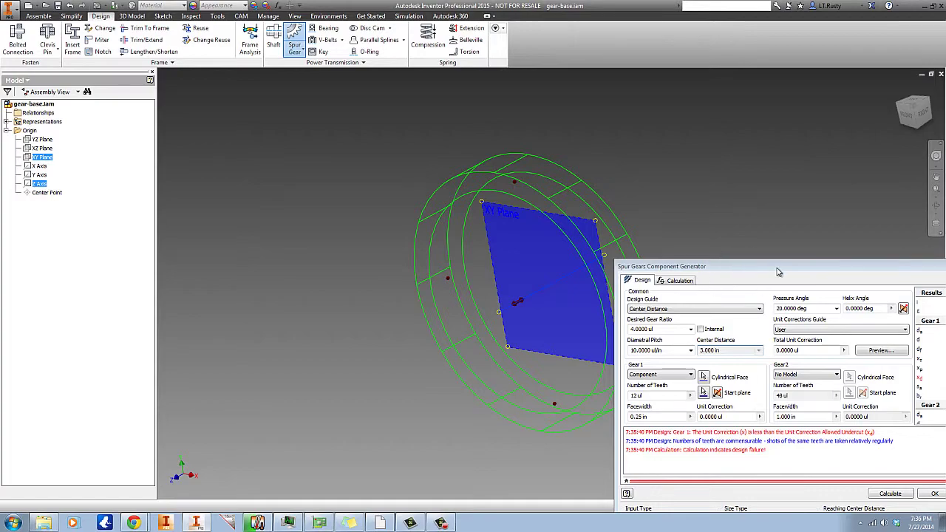
{"action": "left_click_drag", "start_coordinate": [778, 272], "coordinate": [186, 103]}
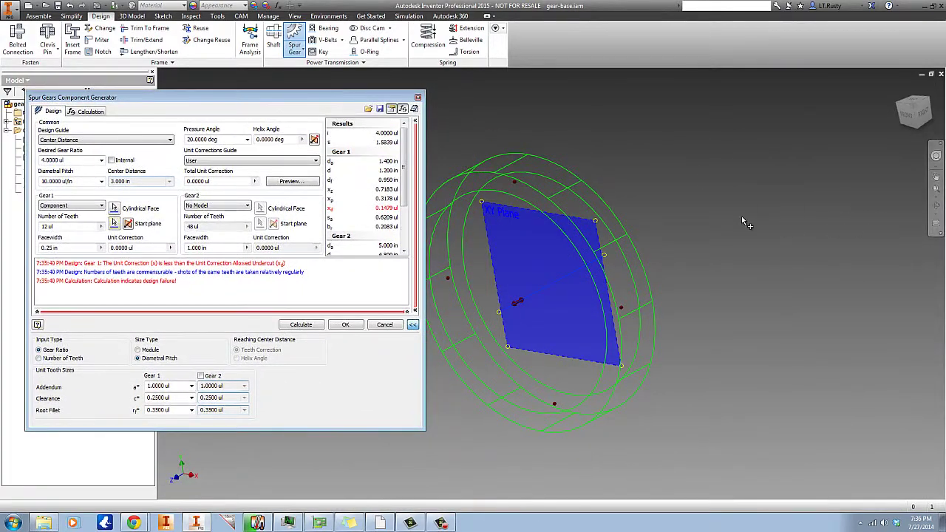
{"action": "middle_click_drag", "start_coordinate": [743, 222], "coordinate": [804, 191], "text": "shift"}
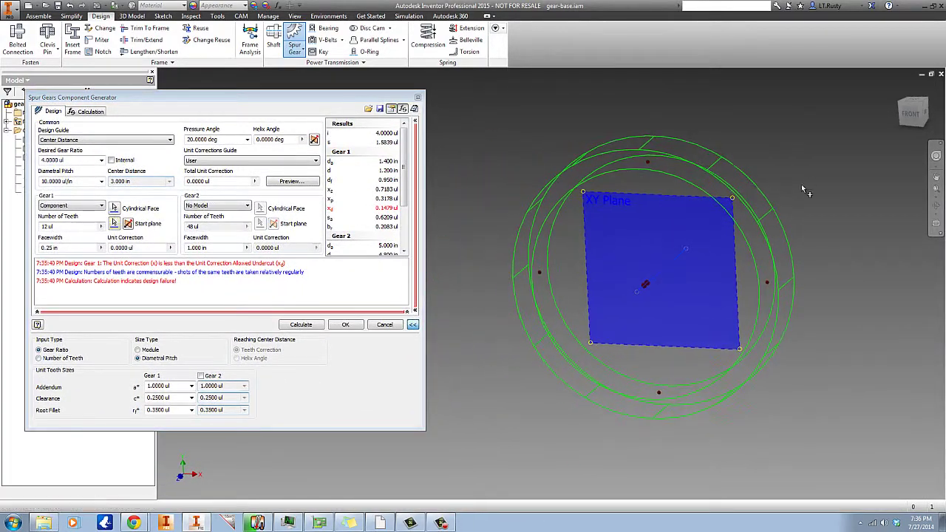
{"action": "middle_click_drag", "start_coordinate": [858, 353], "coordinate": [578, 238], "text": "shift"}
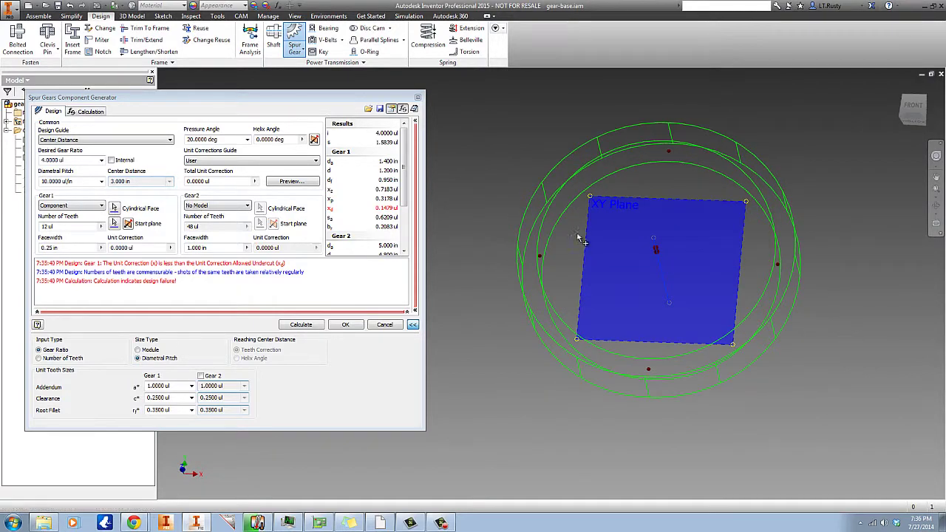
{"action": "mouse_move", "coordinate": [650, 300]}
{"action": "middle_mouse_down", "text": "shift"}
{"action": "mouse_move", "coordinate": [650, 314]}
{"action": "mouse_move", "coordinate": [650, 286]}
{"action": "middle_mouse_up", "text": "shift"}
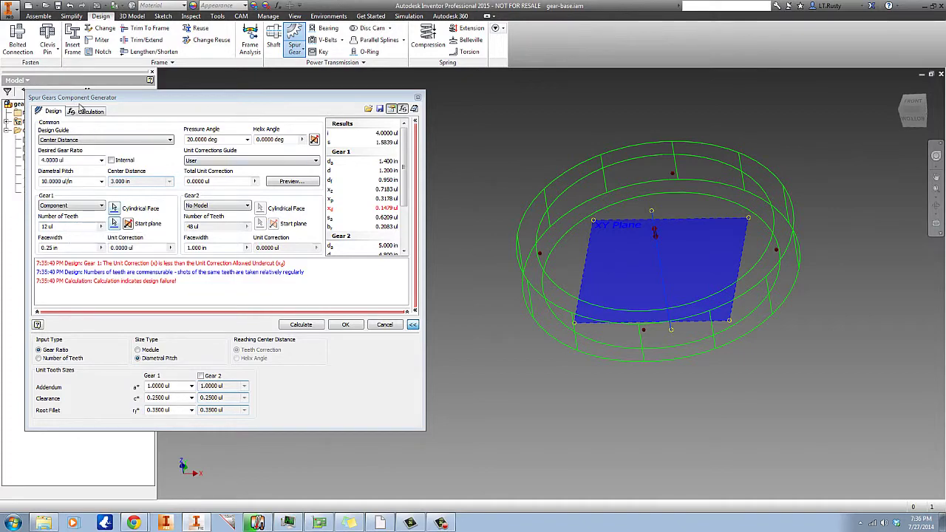
{"action": "left_click", "coordinate": [83, 110]}
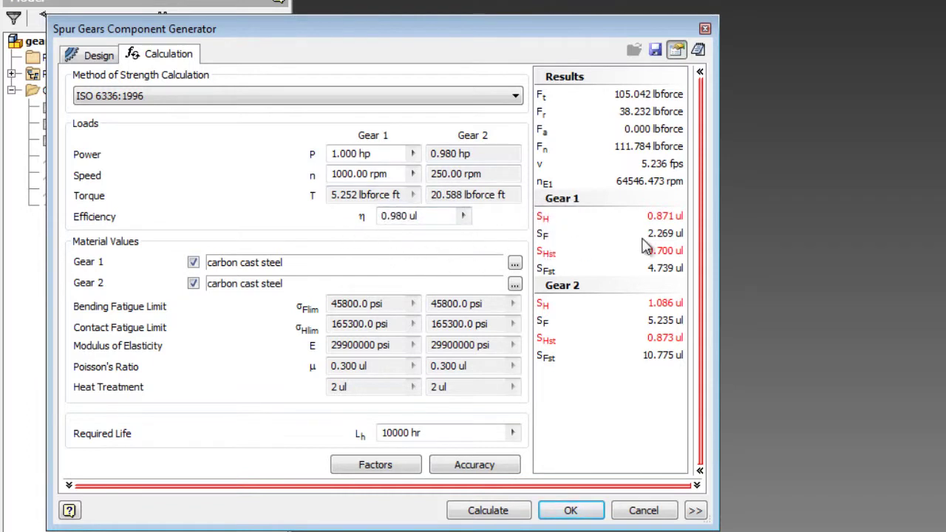
{"action": "left_click", "coordinate": [102, 57]}
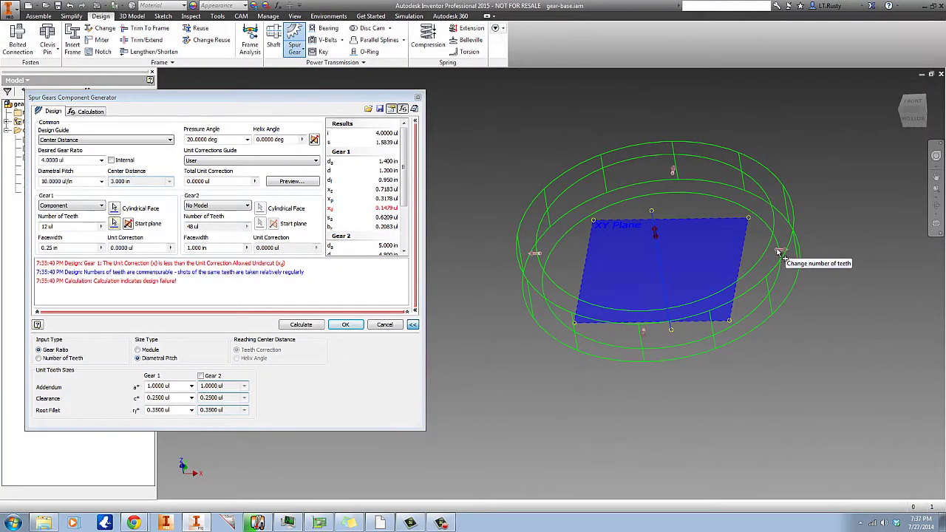
Increase Gear 1's tooth count and stretch its facewidth to 0.500 in
{"action": "left_click_drag", "start_coordinate": [782, 254], "coordinate": [868, 255]}
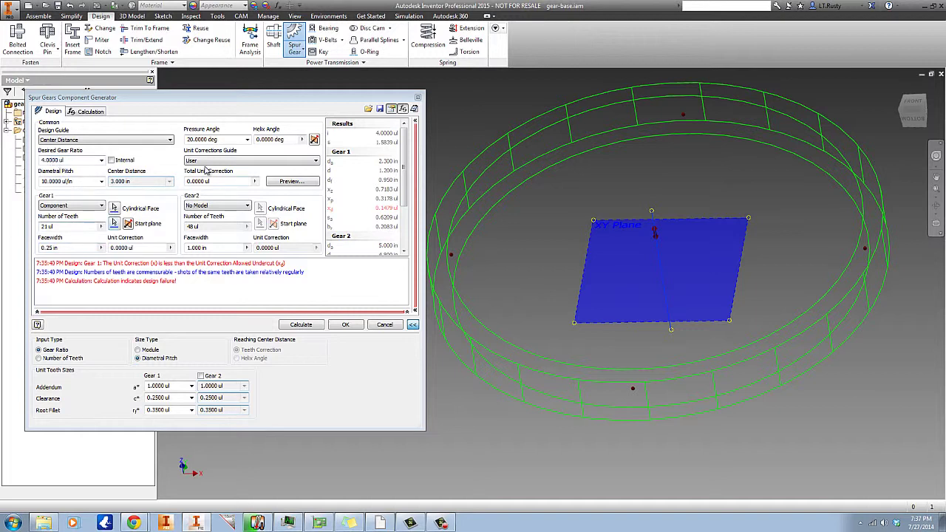
{"action": "left_click", "coordinate": [290, 181]}
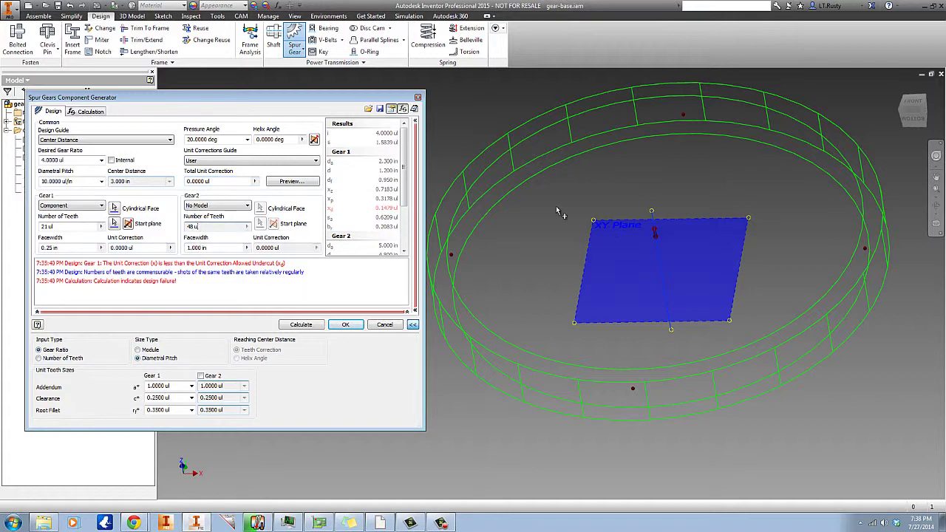
{"action": "mouse_move", "coordinate": [656, 232]}
{"action": "left_mouse_down"}
{"action": "mouse_move", "coordinate": [648, 195]}
{"action": "mouse_move", "coordinate": [648, 230]}
{"action": "mouse_move", "coordinate": [650, 215]}
{"action": "left_mouse_up"}
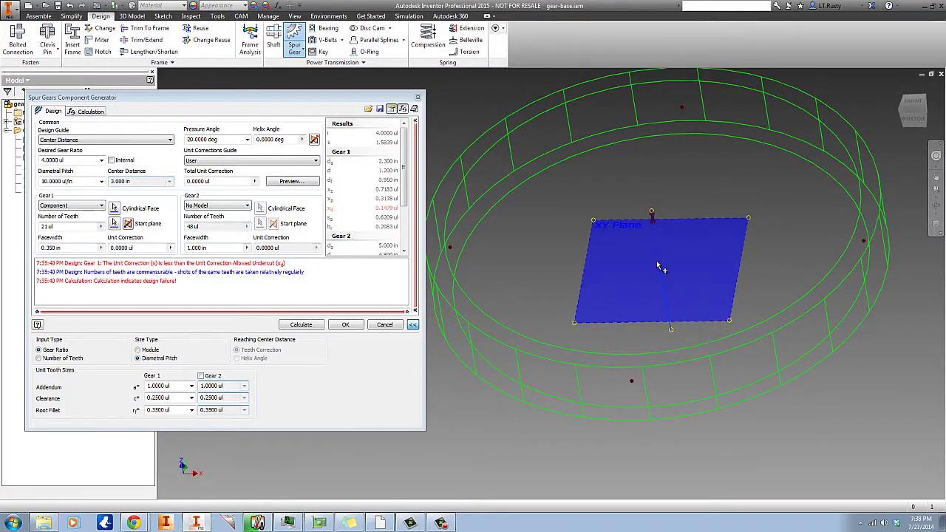
Set Gear 1's facewidth to .125 in, recalculate, and review the Calculation results
{"action": "double_click", "coordinate": [64, 248]}
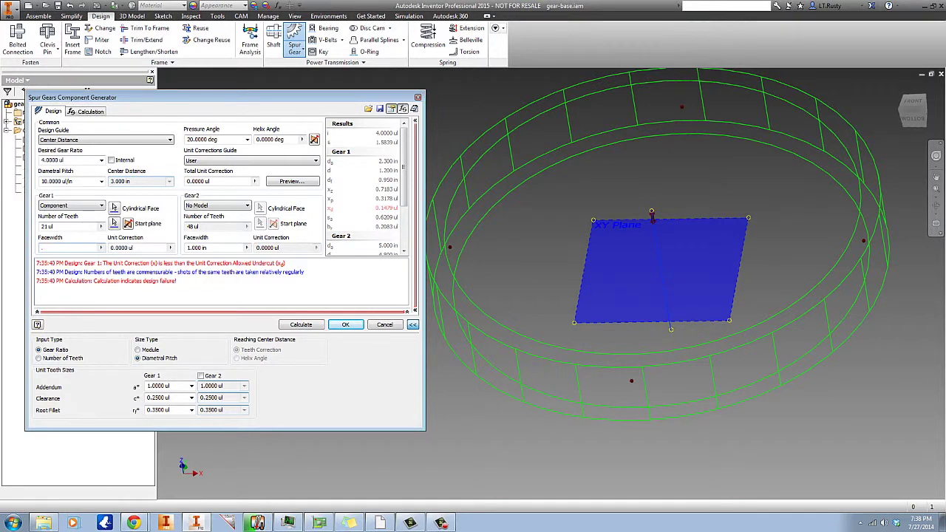
{"action": "type", "text": ".125"}
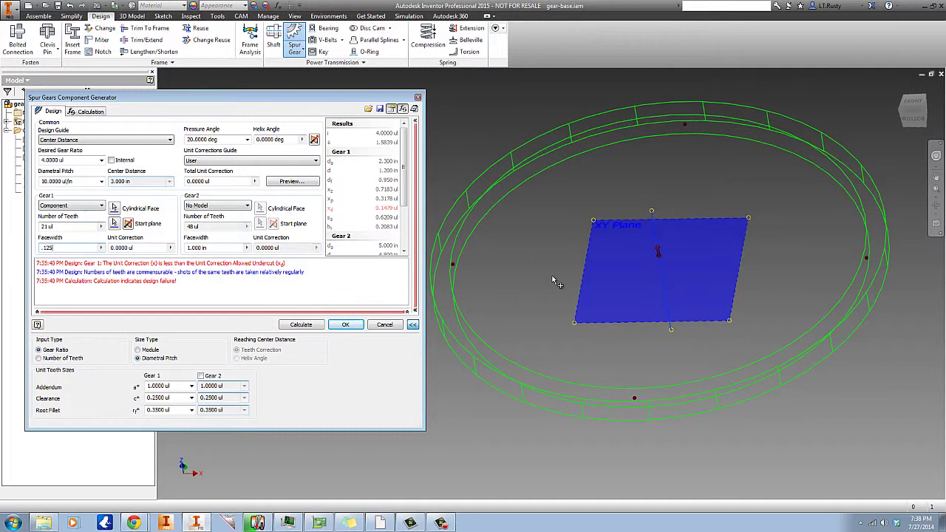
{"action": "left_click", "coordinate": [297, 325]}
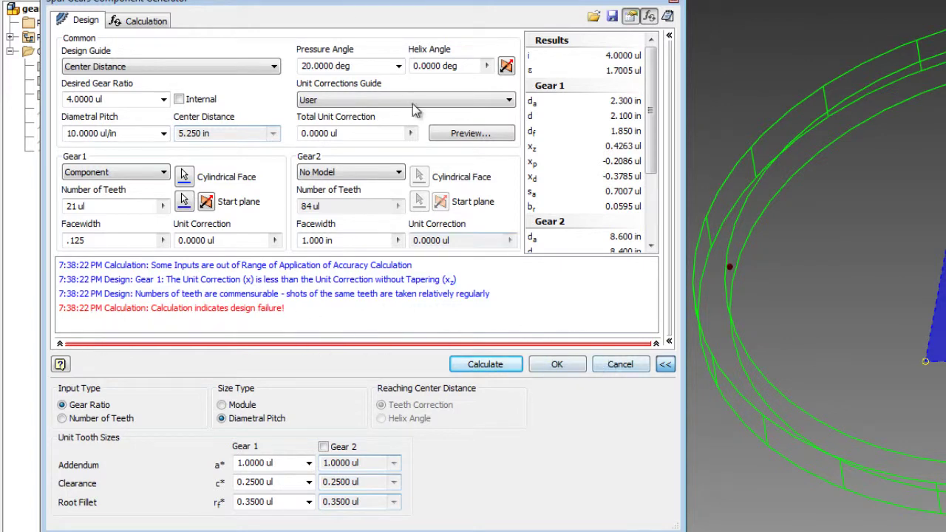
{"action": "left_click", "coordinate": [144, 22]}
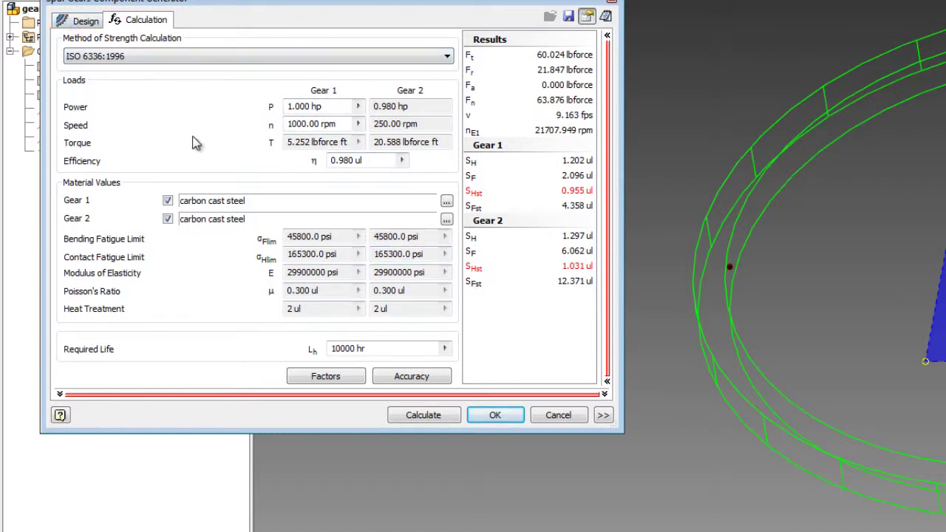
{"action": "left_click", "coordinate": [88, 23]}
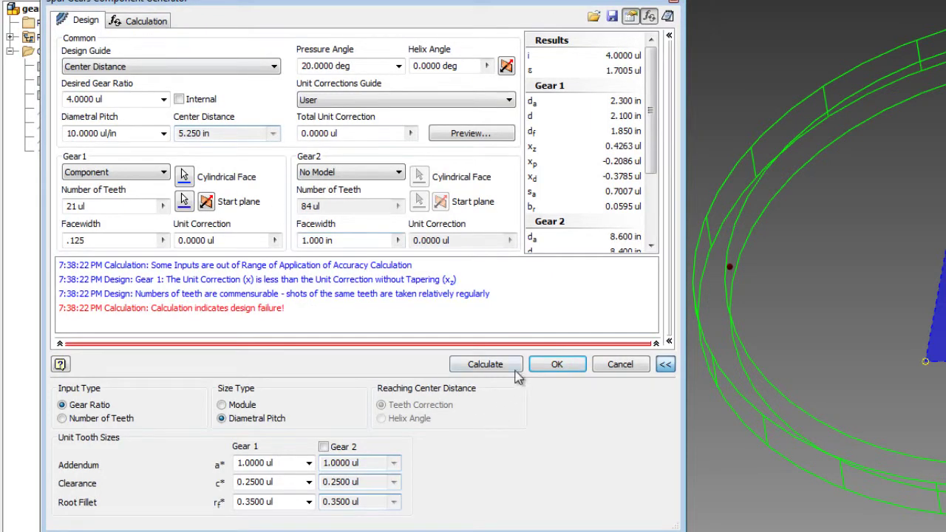
Generate the 21-tooth spur gear, accepting the proposed file names and calculation warnings
{"action": "left_click", "coordinate": [566, 365]}
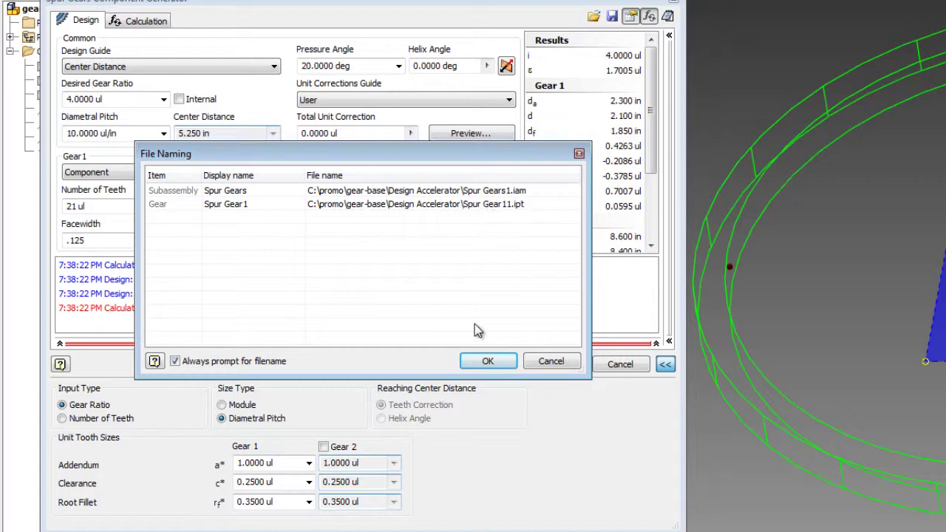
{"action": "left_click", "coordinate": [489, 361]}
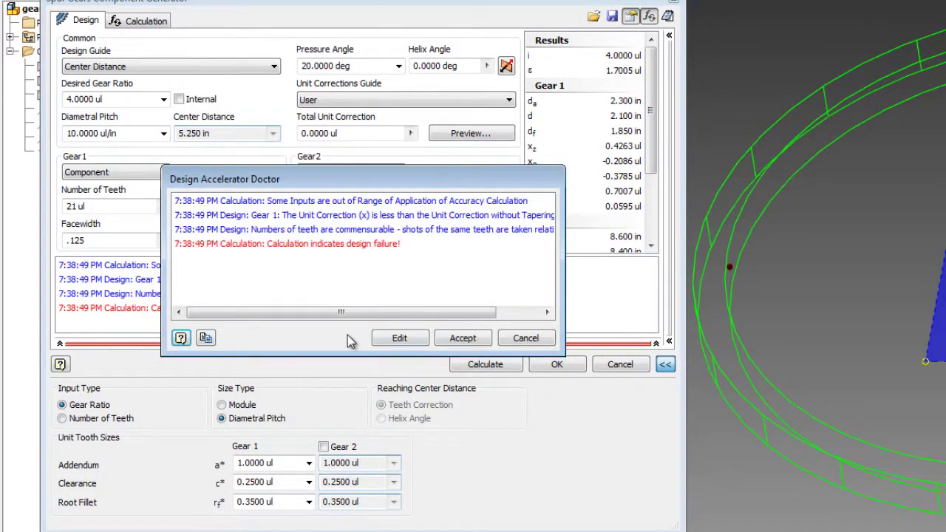
{"action": "left_click", "coordinate": [463, 338]}
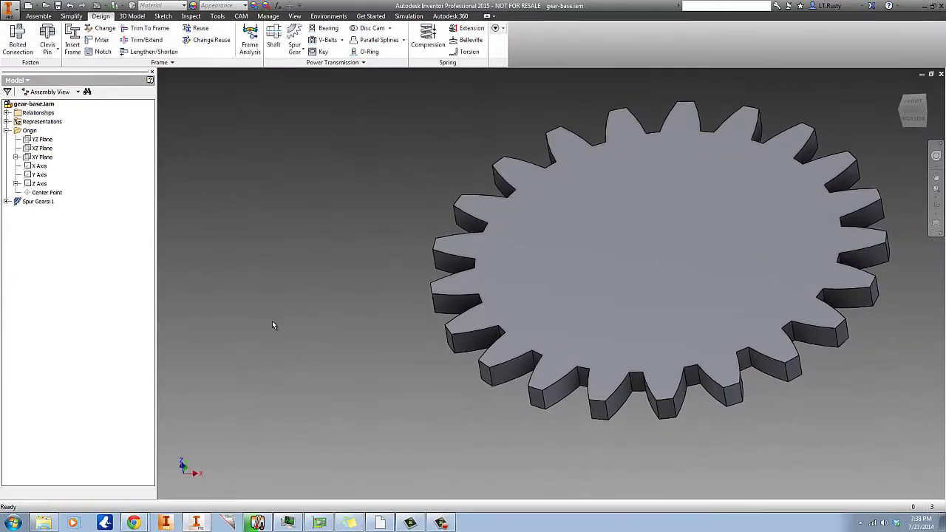
{"action": "scroll", "coordinate": [266, 316], "scroll_direction": "down", "scroll_amount": 3}
{"action": "middle_click_drag", "start_coordinate": [762, 348], "coordinate": [591, 301], "text": "shift"}
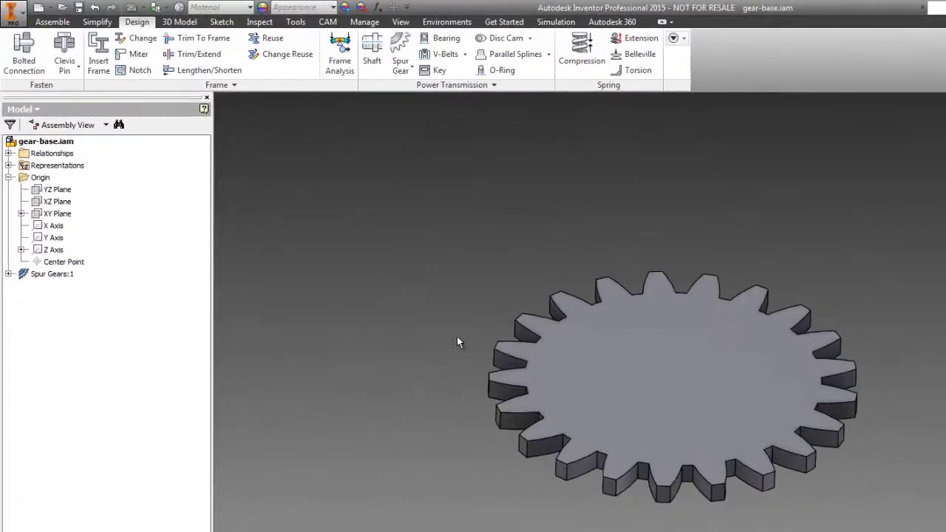
Edit Spur Gears:1 with Design Accelerator and regenerate it with a .25 in facewidth
{"action": "left_click", "coordinate": [31, 285]}
{"action": "right_click", "coordinate": [31, 285]}
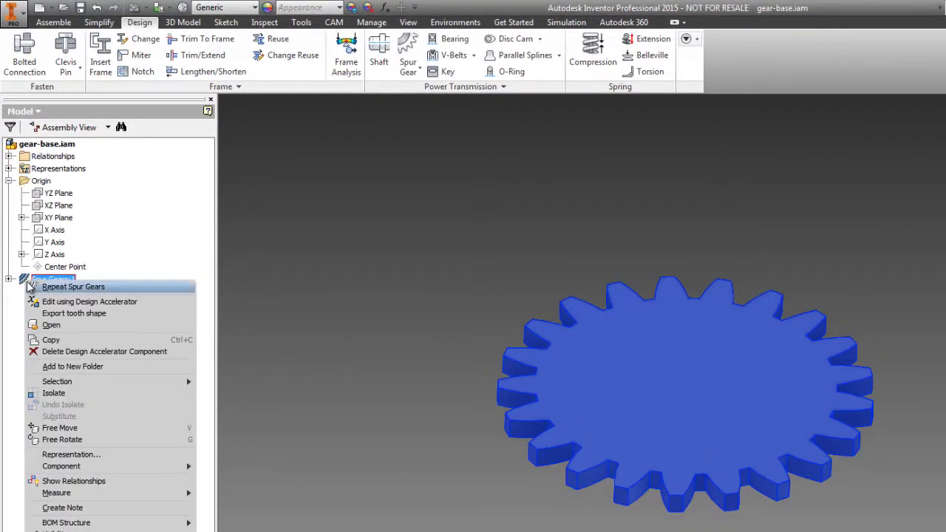
{"action": "left_click", "coordinate": [68, 301]}
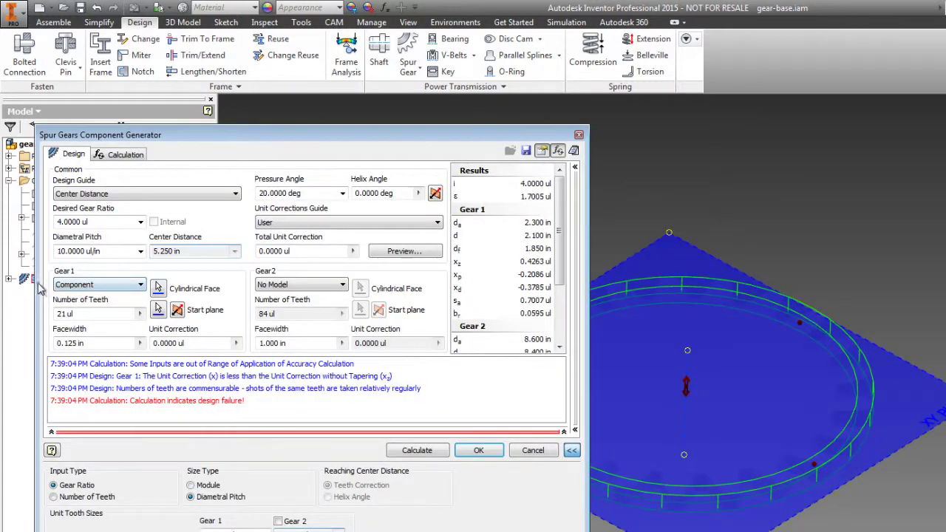
{"action": "left_click_drag", "start_coordinate": [84, 343], "coordinate": [41, 345]}
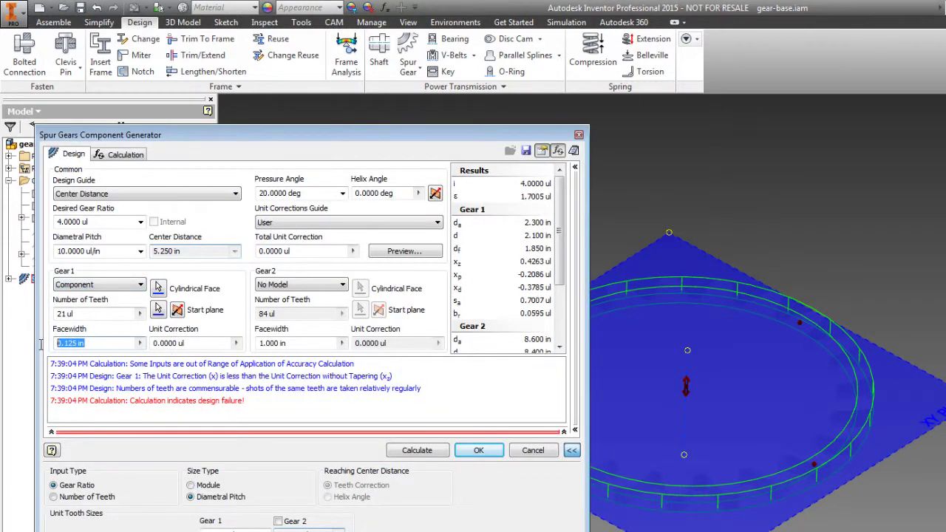
{"action": "left_click_drag", "start_coordinate": [295, 138], "coordinate": [452, 156]}
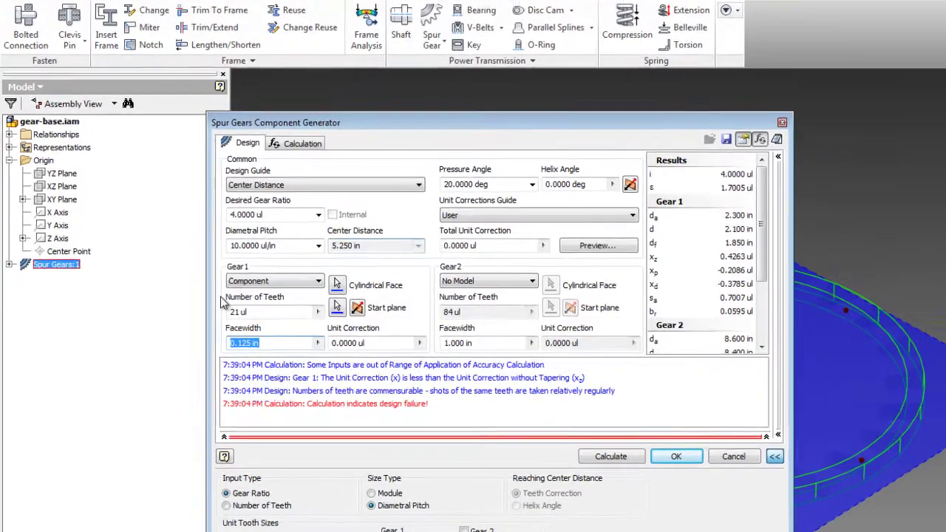
{"action": "type", "text": ".2"}
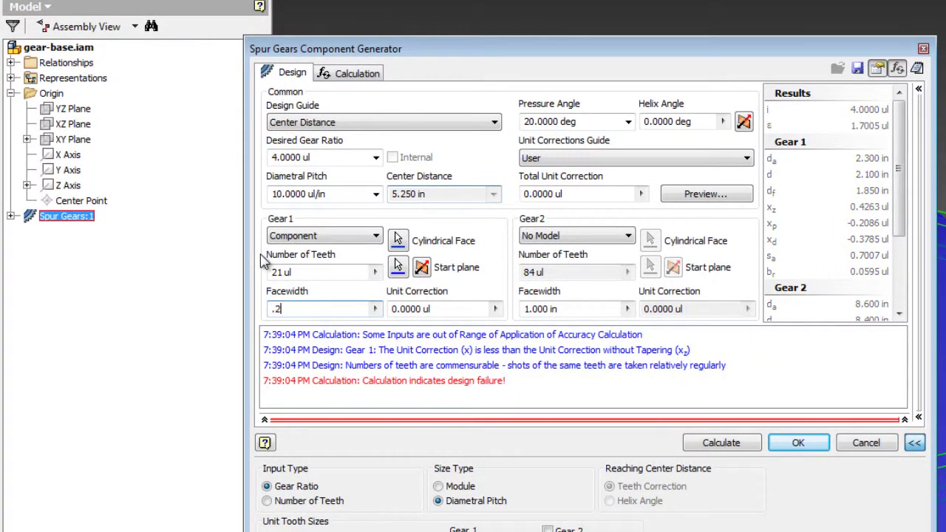
{"action": "type", "text": "5"}
{"action": "key", "text": "Return"}
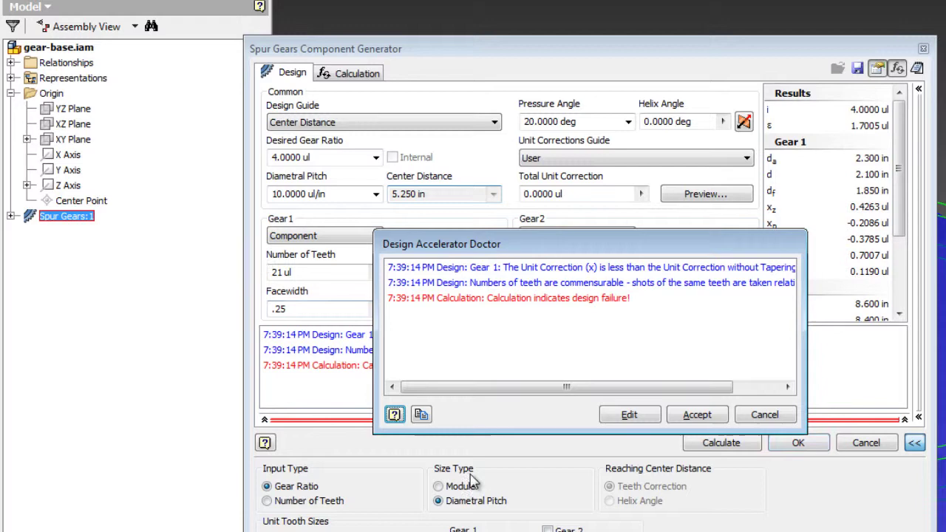
{"action": "left_click", "coordinate": [697, 415]}
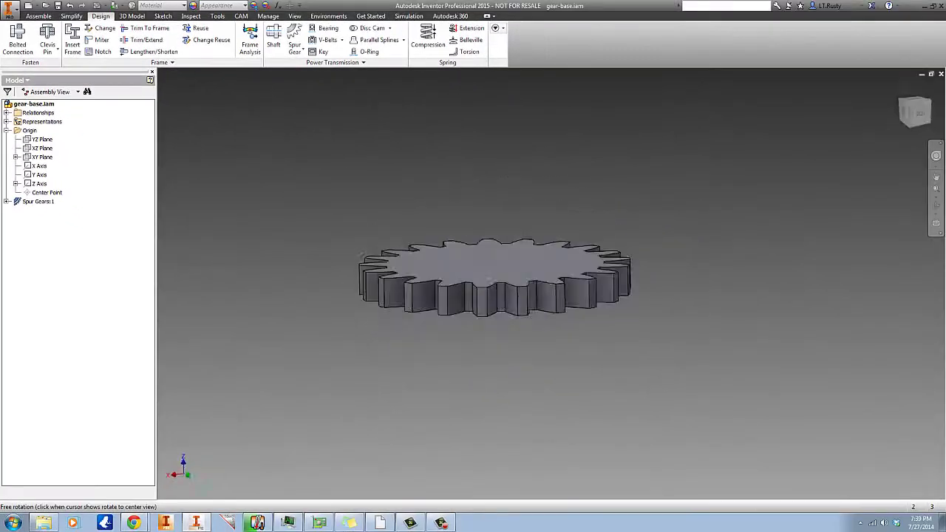
Expand Spur Gears:1 in the browser and edit the Spur Gear1:1 part in place
{"action": "middle_click_drag", "start_coordinate": [699, 310], "coordinate": [699, 391], "text": "shift"}
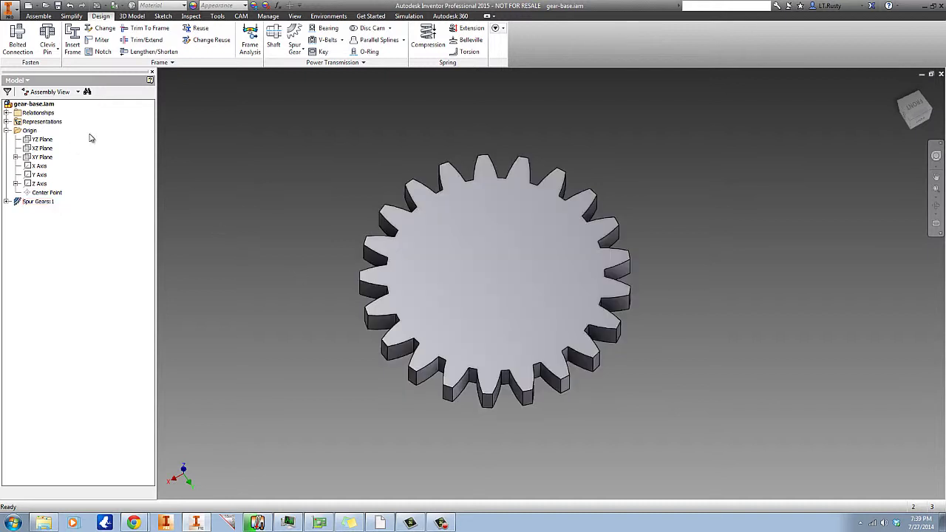
{"action": "middle_click_drag", "start_coordinate": [715, 199], "coordinate": [673, 205], "text": "shift"}
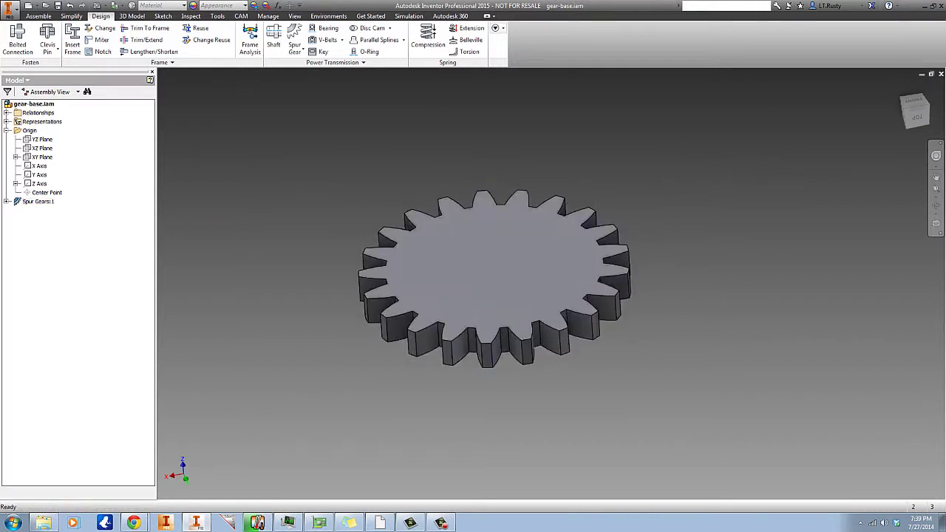
{"action": "left_click", "coordinate": [38, 15]}
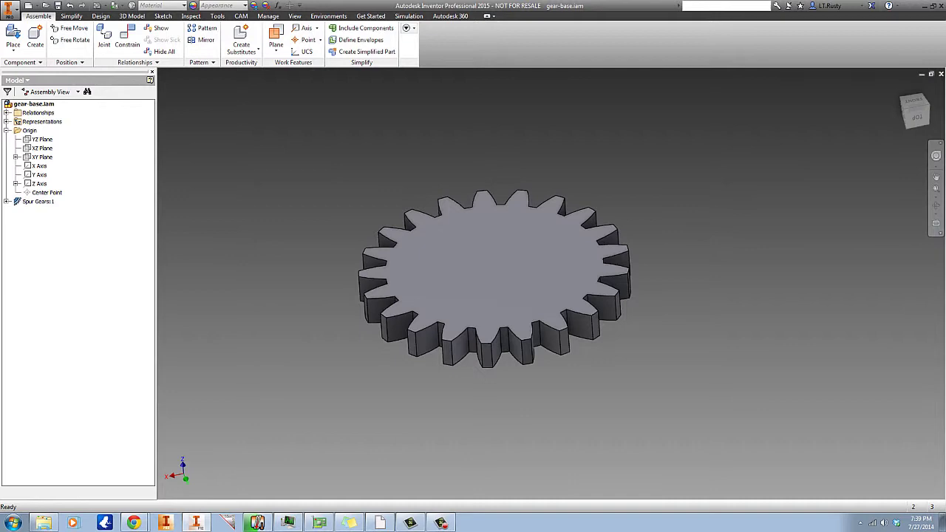
{"action": "left_click", "coordinate": [7, 201]}
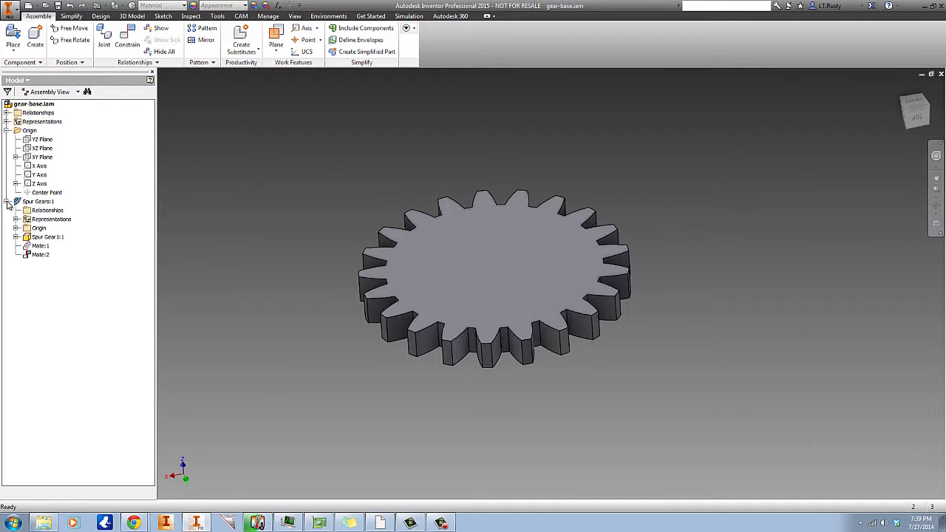
{"action": "double_click", "coordinate": [27, 240]}
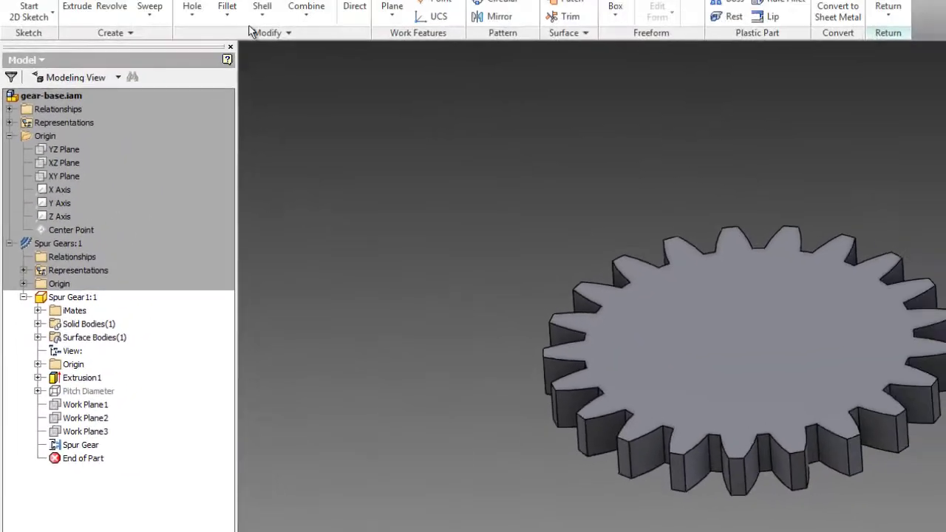
Start Sketch3 on the gear's top face and project the gear's tooth outline into it
{"action": "left_click", "coordinate": [33, 24]}
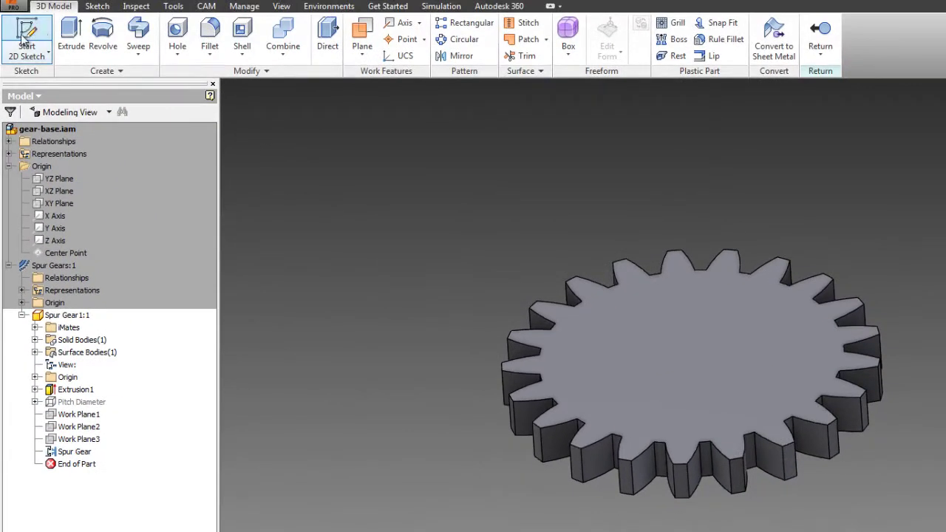
{"action": "left_click", "coordinate": [705, 326]}
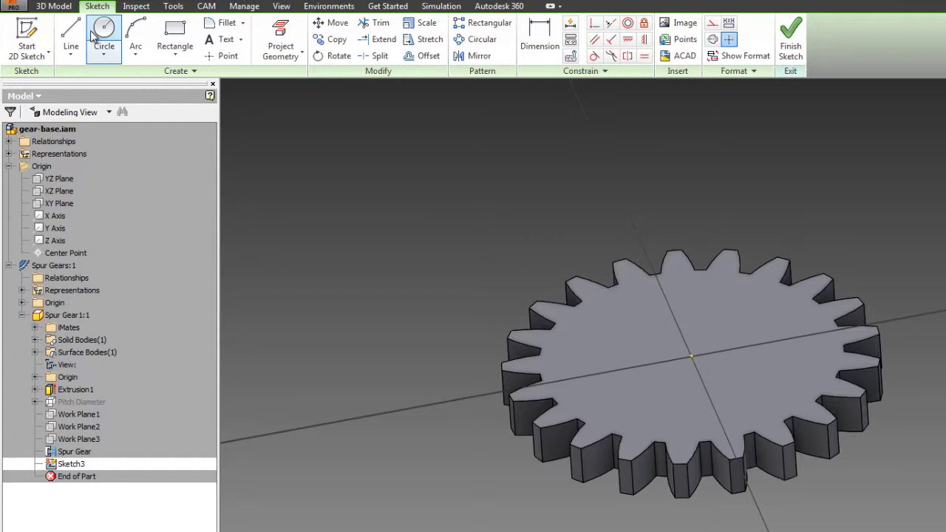
{"action": "left_click", "coordinate": [711, 26]}
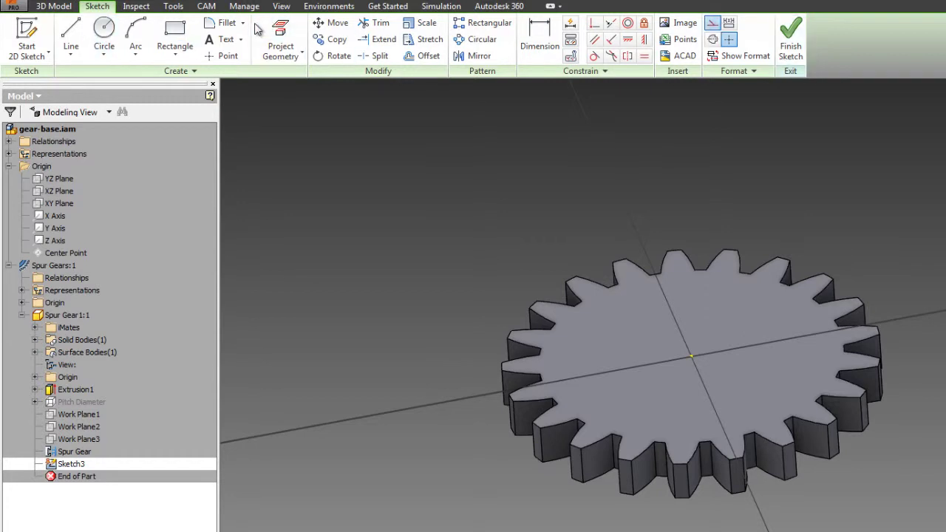
{"action": "left_click", "coordinate": [281, 44]}
{"action": "left_click", "coordinate": [721, 369]}
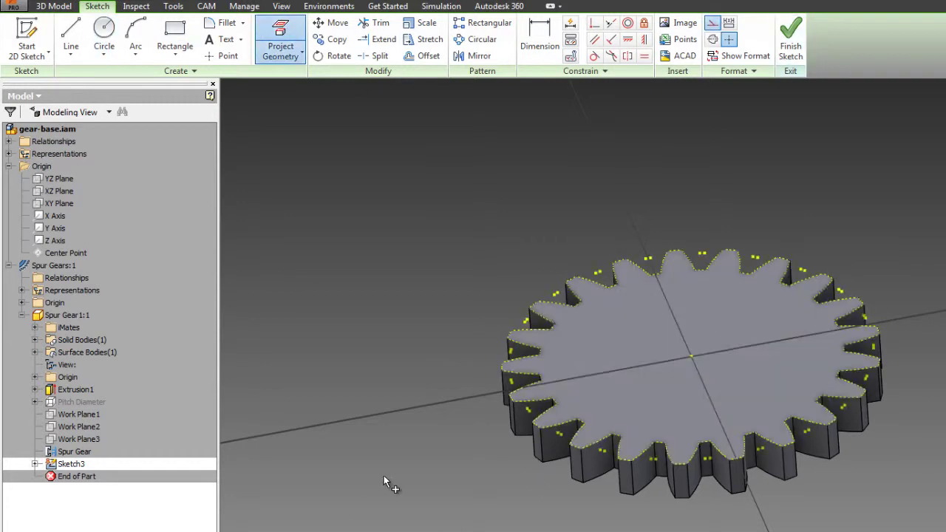
{"action": "scroll", "coordinate": [398, 454], "scroll_direction": "up", "scroll_amount": 3}
{"action": "scroll", "coordinate": [397, 455], "scroll_direction": "down", "scroll_amount": 4}
{"action": "scroll", "coordinate": [739, 406], "scroll_direction": "up", "scroll_amount": 3}
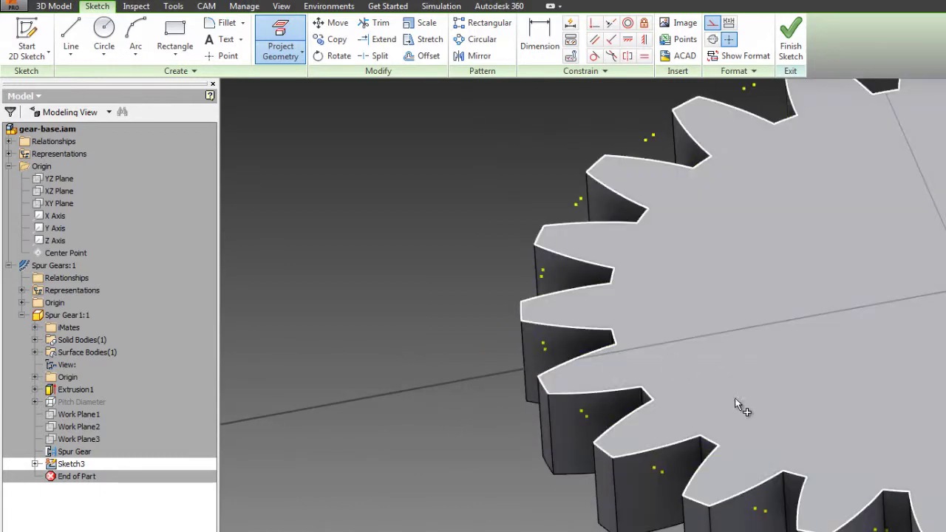
{"action": "scroll", "coordinate": [598, 407], "scroll_direction": "up", "scroll_amount": 5}
{"action": "left_click", "coordinate": [598, 383]}
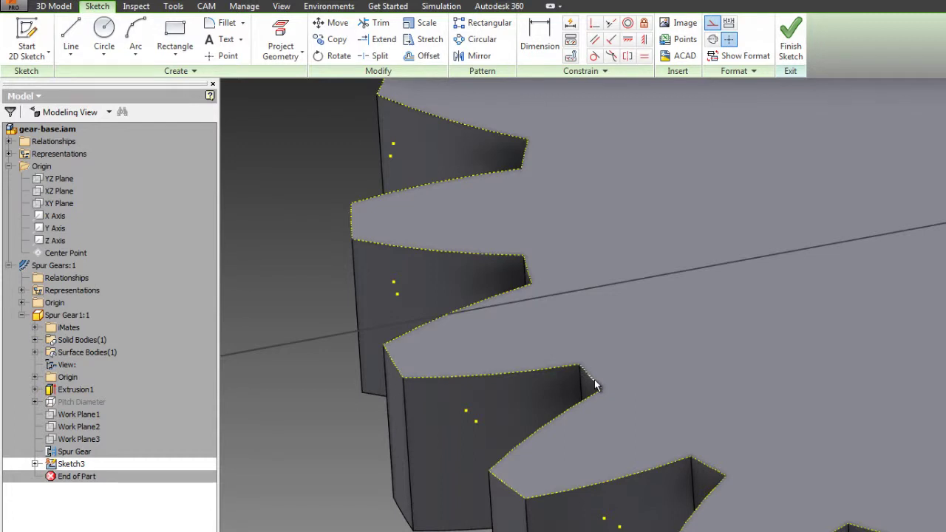
{"action": "scroll", "coordinate": [596, 385], "scroll_direction": "down", "scroll_amount": 5}
{"action": "left_click", "coordinate": [105, 33]}
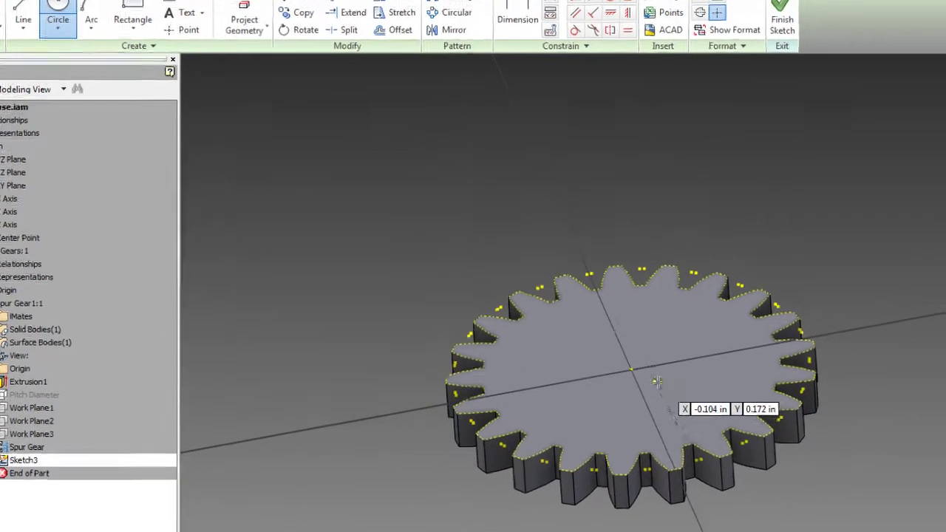
Draw a circle centred on the gear's origin, sized just inside the projected teeth
{"action": "left_click", "coordinate": [632, 368]}
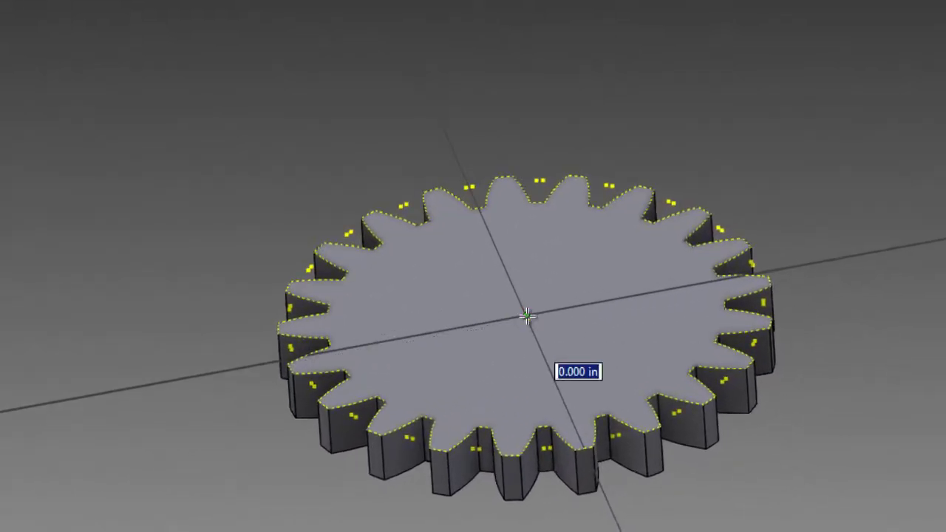
{"action": "left_click", "coordinate": [343, 316]}
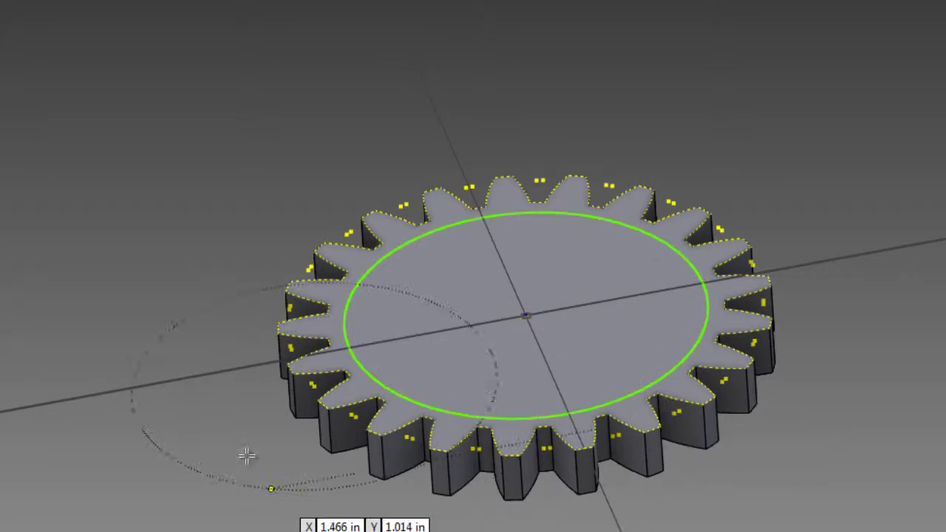
{"action": "scroll", "coordinate": [303, 365], "scroll_direction": "up", "scroll_amount": 6}
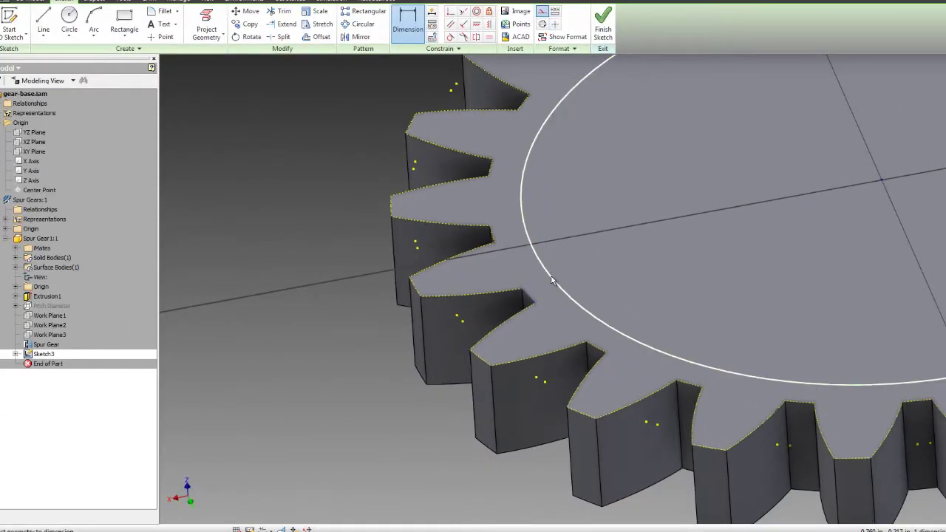
Dimension the circle 0.063 in from the tooth root edge
{"action": "left_click", "coordinate": [552, 281]}
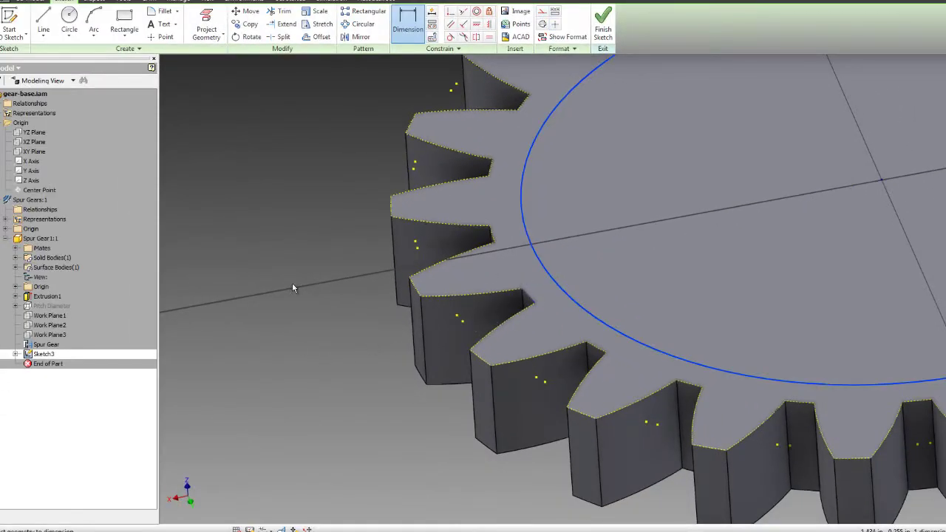
{"action": "key", "text": "Escape"}
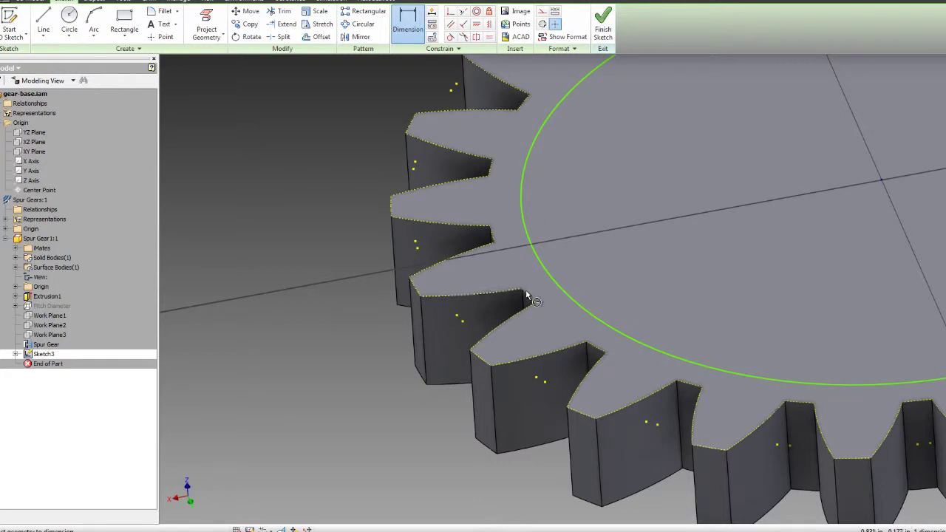
{"action": "left_click", "coordinate": [549, 281]}
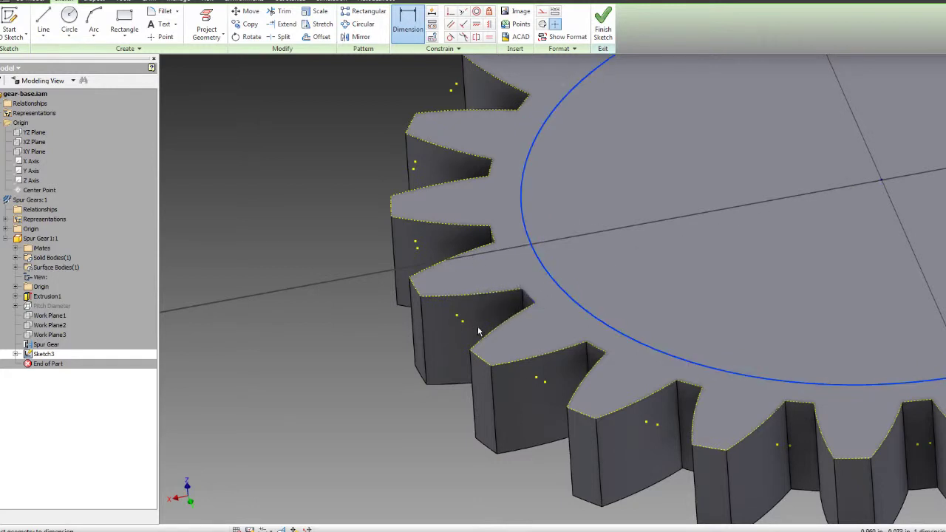
{"action": "key", "text": "Escape"}
{"action": "key", "text": "Escape"}
{"action": "scroll", "coordinate": [299, 311], "scroll_direction": "down", "scroll_amount": 5}
{"action": "scroll", "coordinate": [298, 310], "scroll_direction": "up", "scroll_amount": 4}
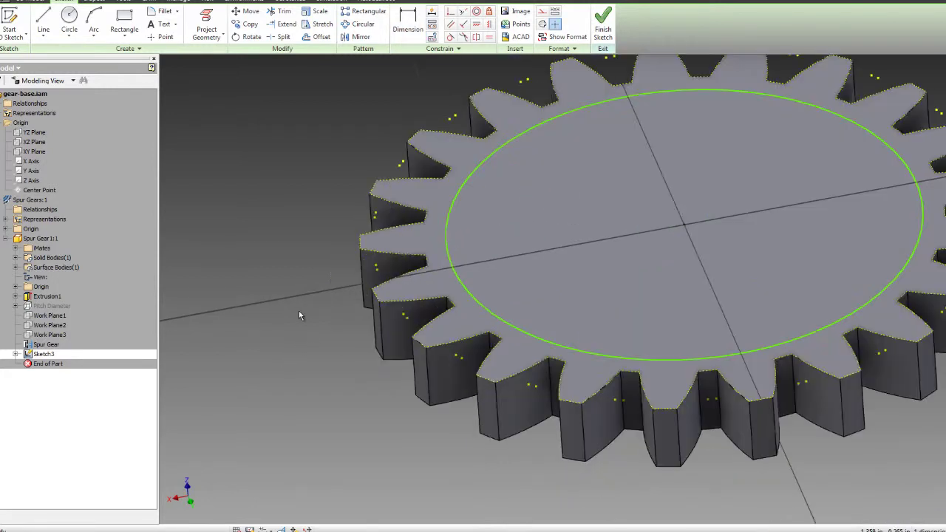
{"action": "key", "text": "d"}
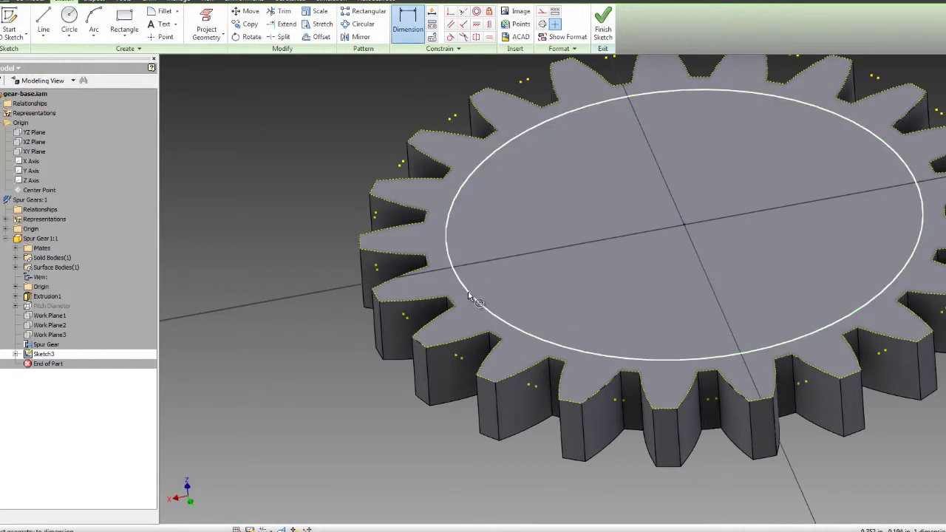
{"action": "left_click", "coordinate": [466, 294]}
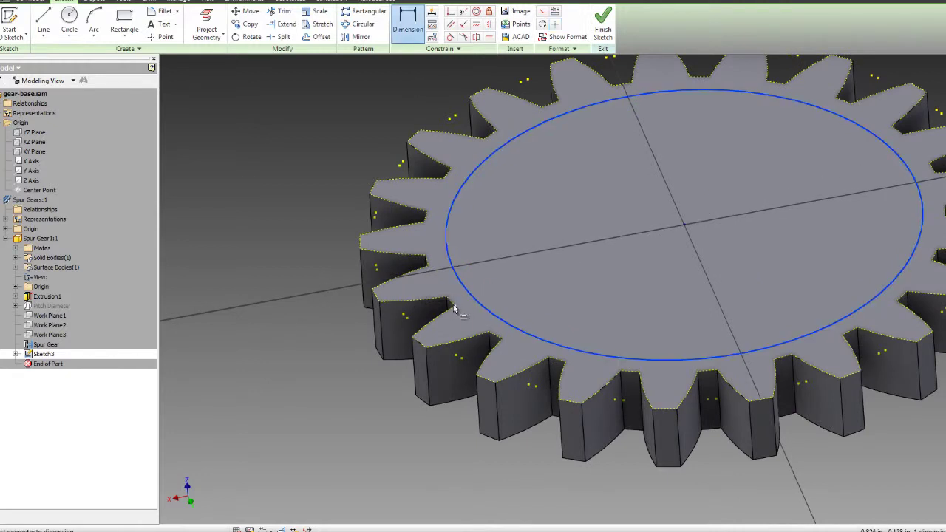
{"action": "left_click", "coordinate": [453, 303]}
{"action": "left_click", "coordinate": [322, 344]}
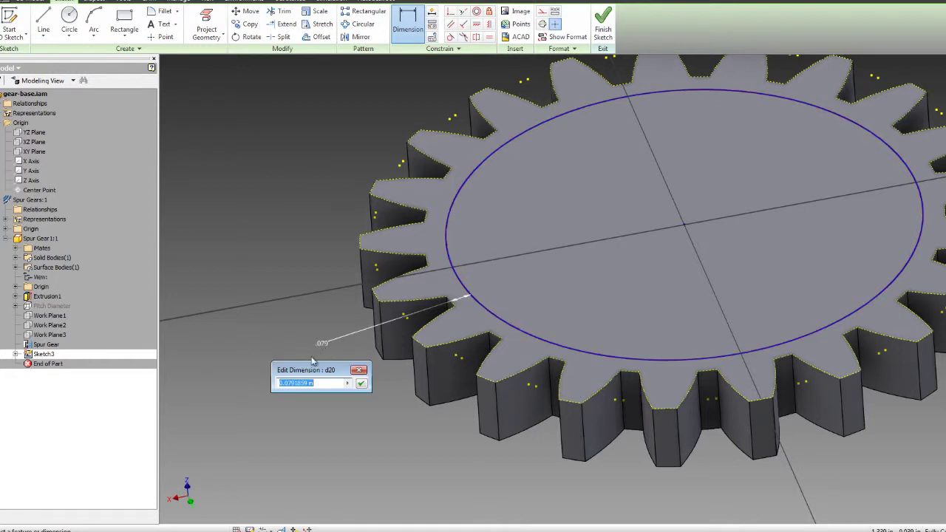
{"action": "type", "text": ".063"}
{"action": "key", "text": "Return"}
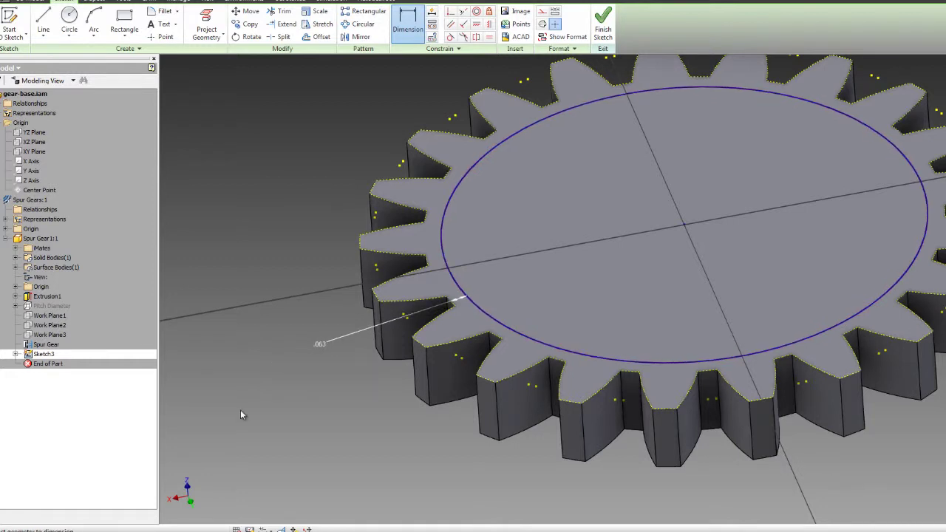
Zoom and orbit between head-on and angled views to check the dimensioned circle
{"action": "scroll", "coordinate": [490, 260], "scroll_direction": "down", "scroll_amount": 3}
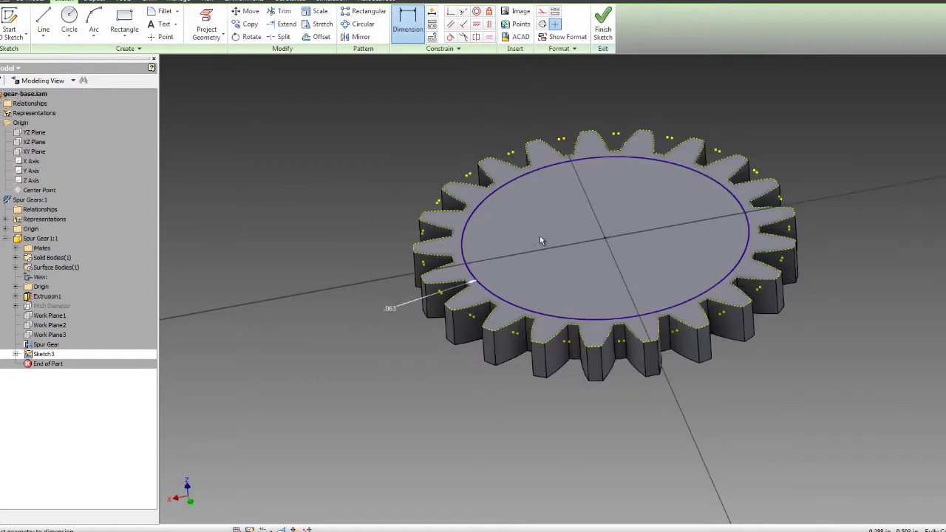
{"action": "key", "text": "Page_Up"}
{"action": "scroll", "coordinate": [443, 192], "scroll_direction": "up", "scroll_amount": 5}
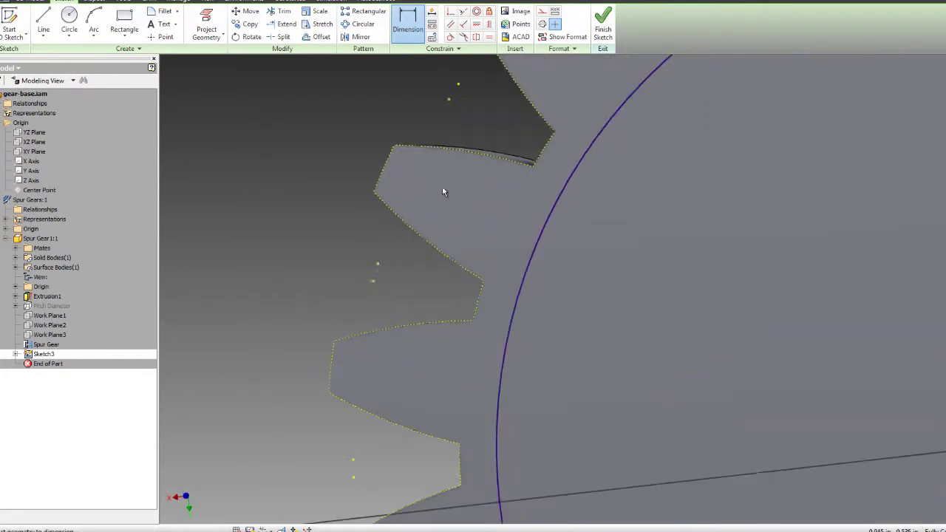
{"action": "scroll", "coordinate": [317, 249], "scroll_direction": "down", "scroll_amount": 3}
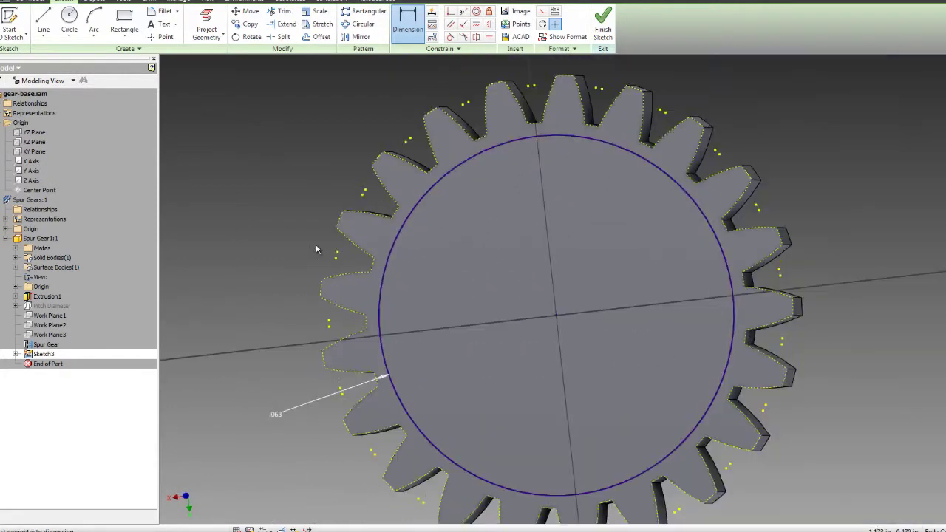
{"action": "middle_click_drag", "start_coordinate": [517, 393], "coordinate": [541, 350], "text": "shift"}
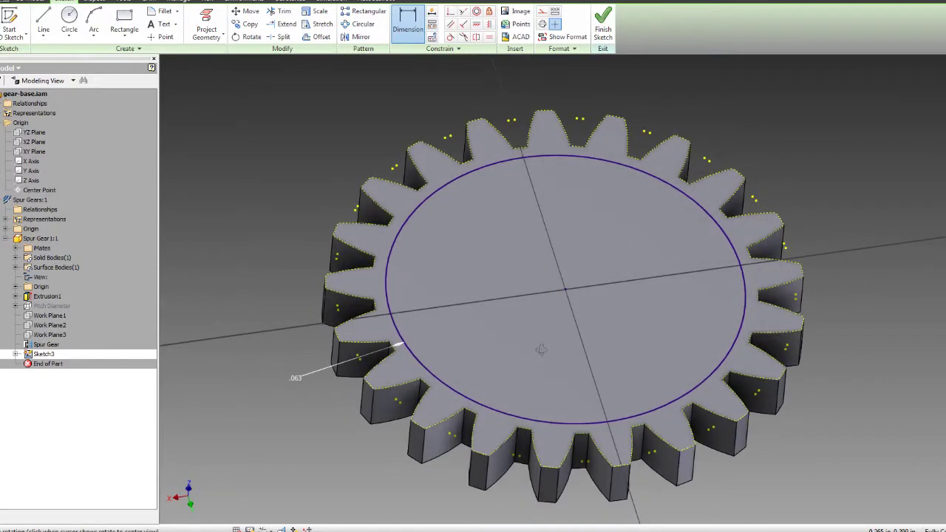
{"action": "scroll", "coordinate": [341, 344], "scroll_direction": "up", "scroll_amount": 3}
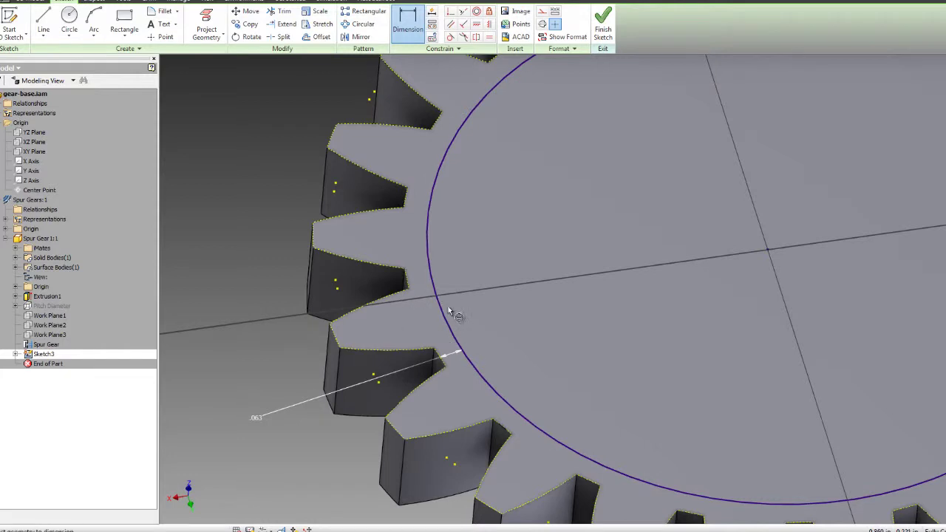
{"action": "scroll", "coordinate": [451, 393], "scroll_direction": "down", "scroll_amount": 5}
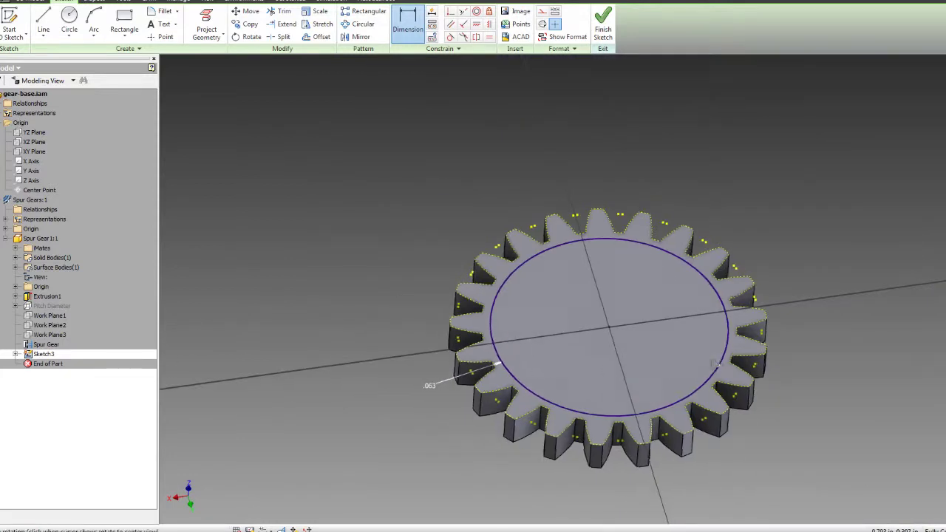
Finish the sketch and extrude the circle downward as a 0.12 in deep cut
{"action": "scroll", "coordinate": [517, 370], "scroll_direction": "down", "scroll_amount": 1}
{"action": "left_click", "coordinate": [603, 28]}
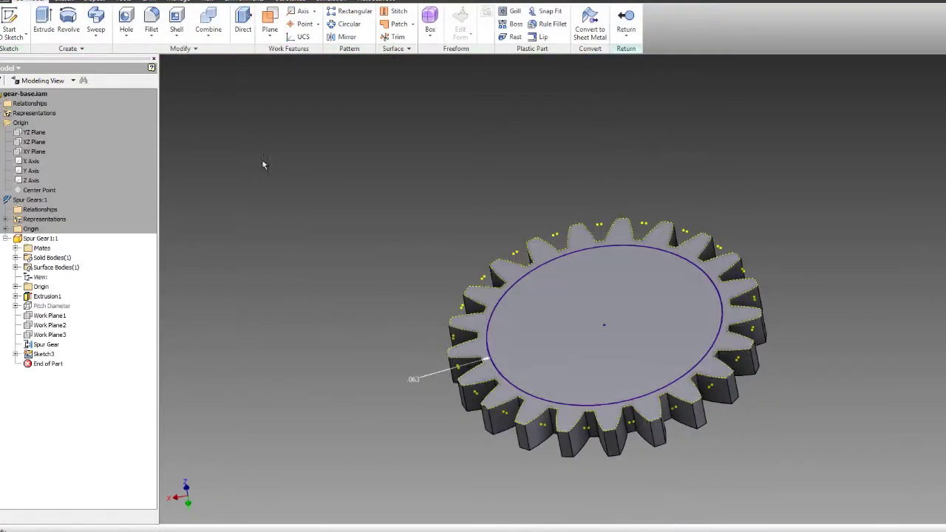
{"action": "left_click", "coordinate": [44, 18]}
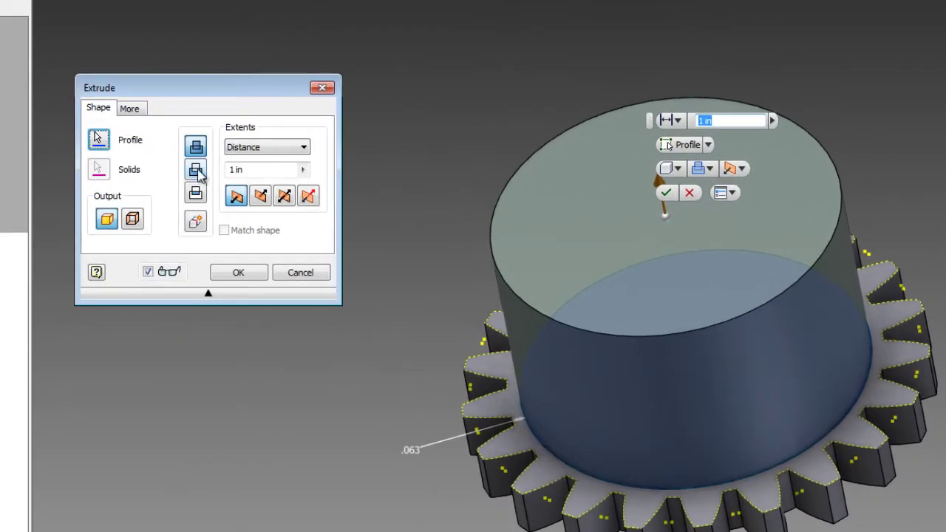
{"action": "left_click", "coordinate": [163, 191]}
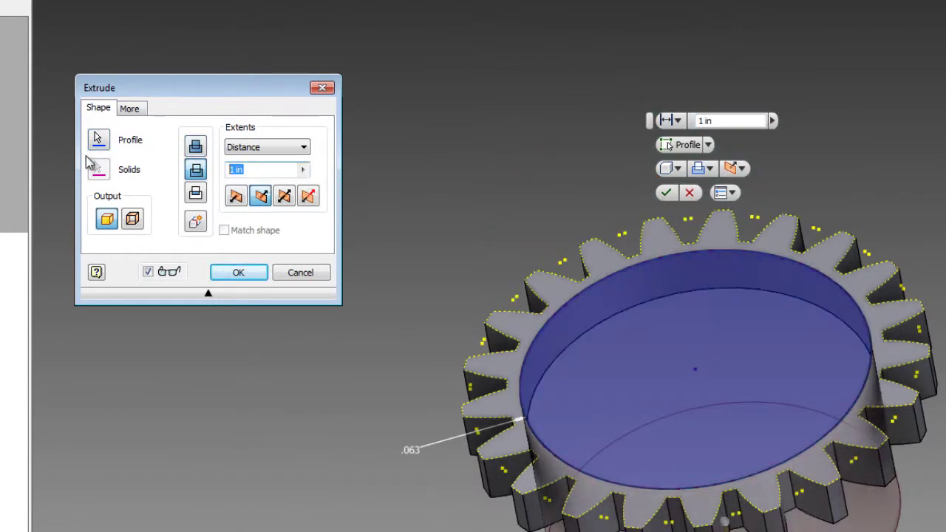
{"action": "type", "text": ".12"}
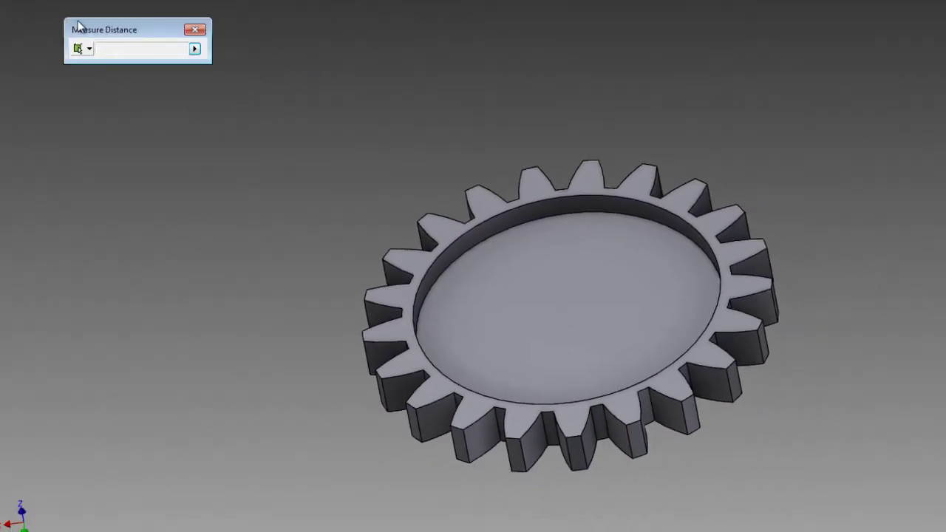
Measure 0.125 in from the recess floor to the gear's underside, then close the measurement
{"action": "left_click", "coordinate": [563, 318]}
{"action": "middle_click_drag", "start_coordinate": [798, 363], "coordinate": [766, 311], "text": "shift"}
{"action": "left_click", "coordinate": [578, 312]}
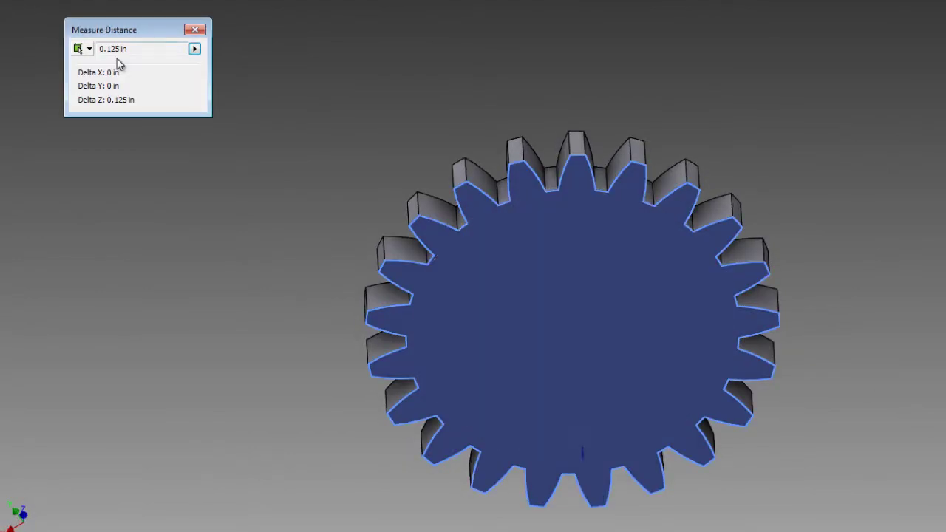
{"action": "key", "text": "F6"}
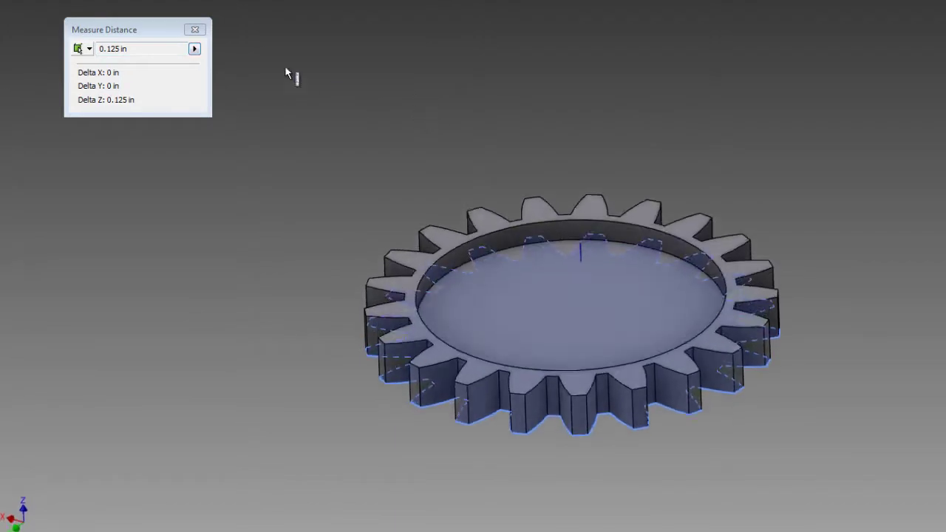
{"action": "left_click", "coordinate": [196, 33]}
{"action": "scroll", "coordinate": [241, 83], "scroll_direction": "down", "scroll_amount": 3}
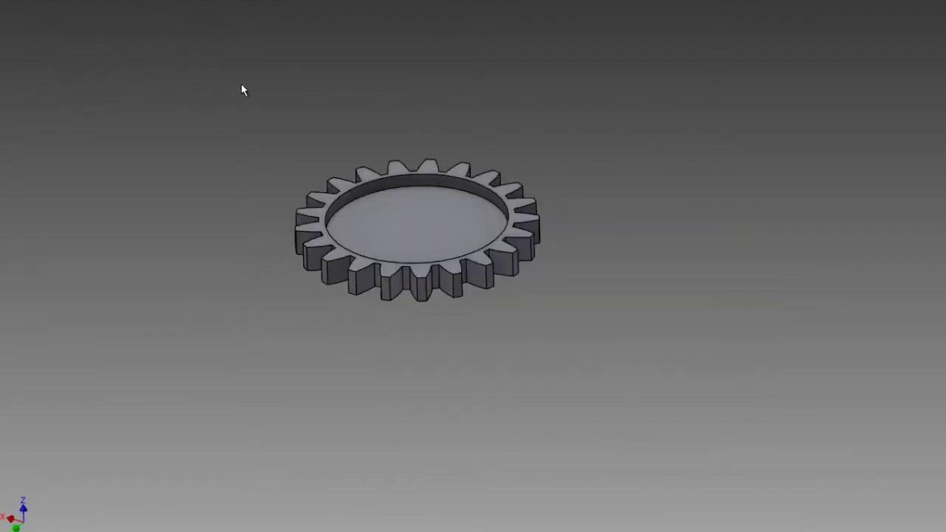
{"action": "middle_click_drag", "start_coordinate": [241, 83], "coordinate": [599, 111], "text": "shift"}
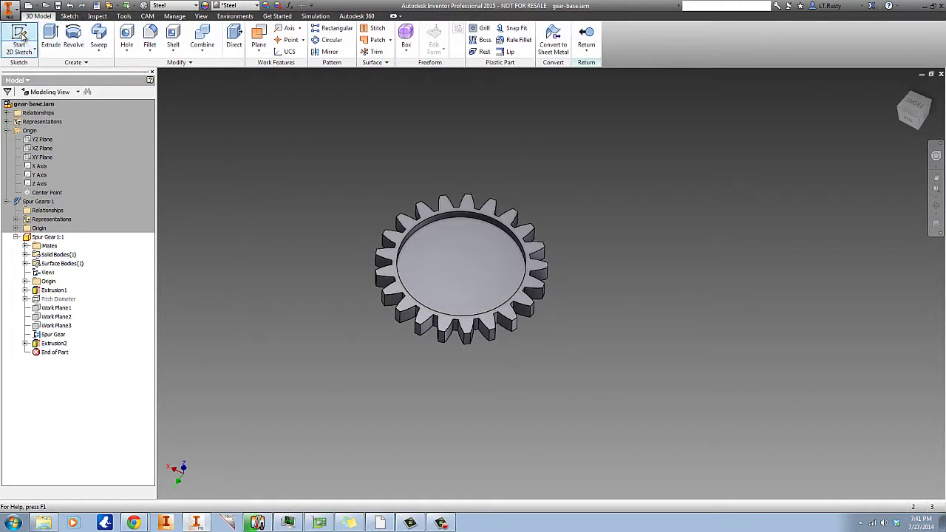
Sketch on the recess floor, project its edges, and add a centre point at the gear's centre
{"action": "left_click", "coordinate": [21, 37]}
{"action": "left_click", "coordinate": [457, 280]}
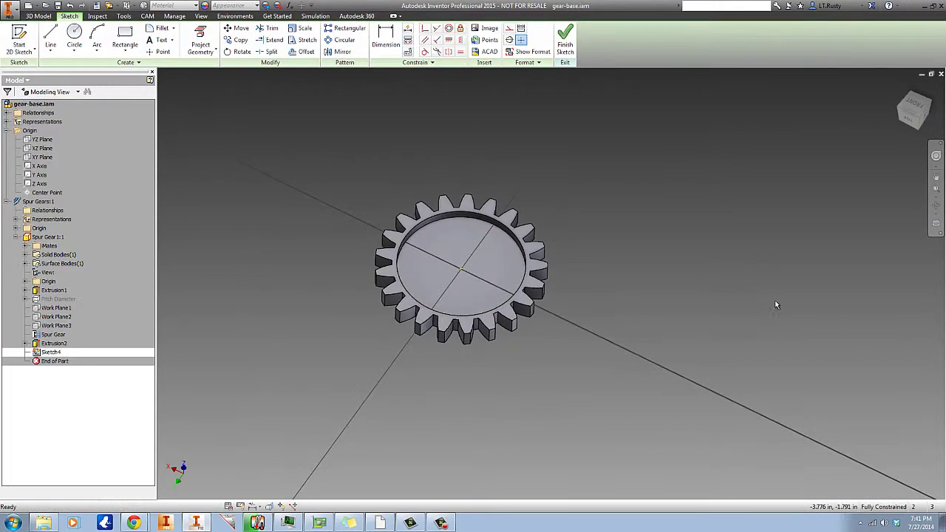
{"action": "left_click", "coordinate": [194, 35]}
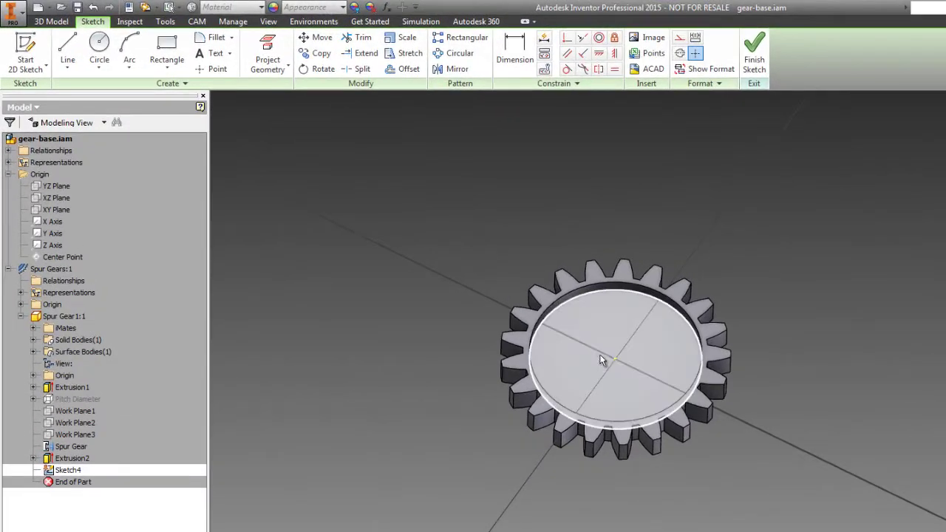
{"action": "left_click", "coordinate": [603, 359]}
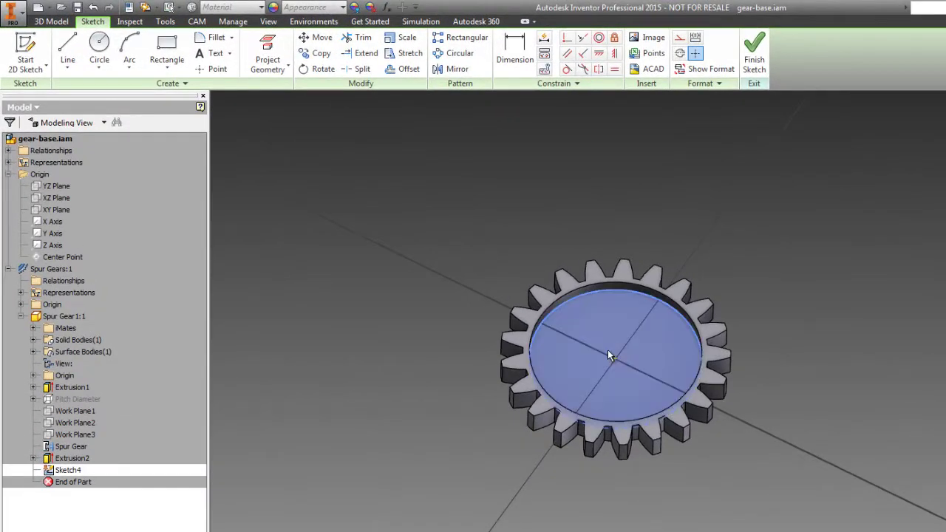
{"action": "left_click", "coordinate": [695, 52]}
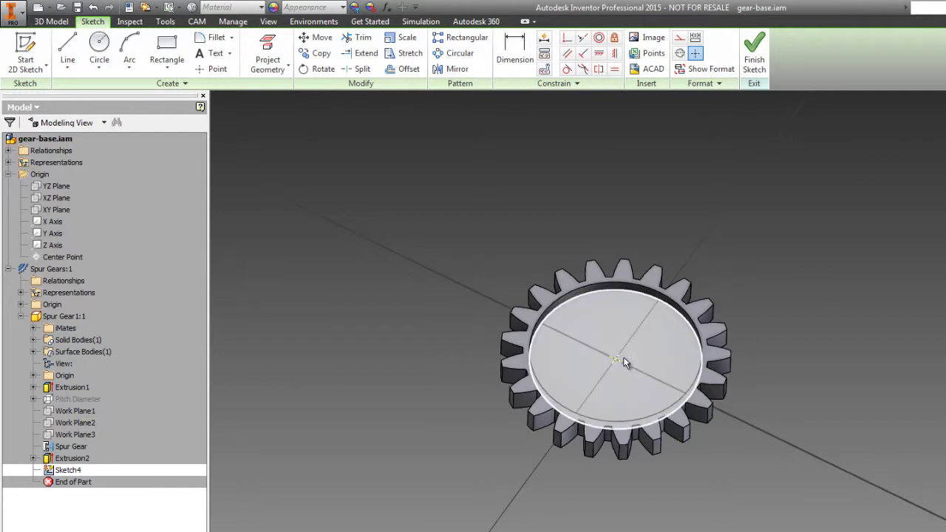
{"action": "scroll", "coordinate": [613, 366], "scroll_direction": "down", "scroll_amount": 5}
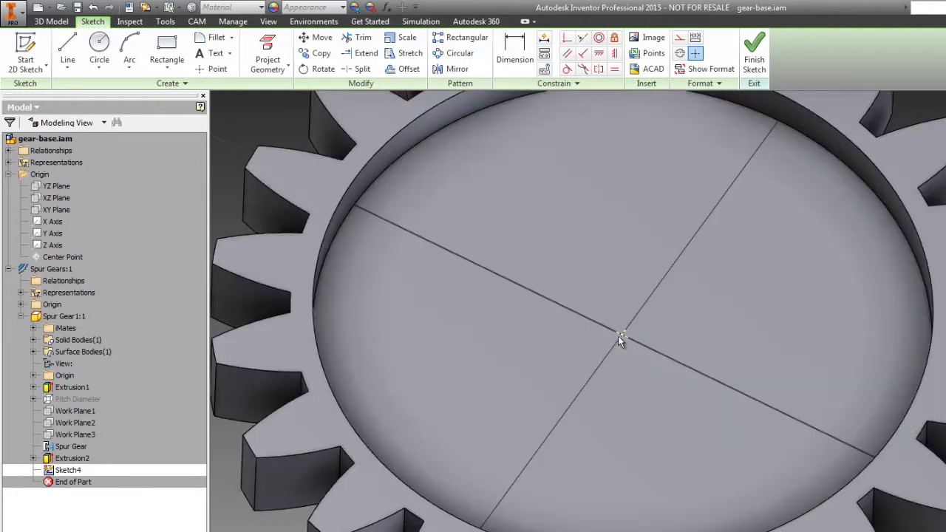
{"action": "scroll", "coordinate": [750, 330], "scroll_direction": "up", "scroll_amount": 8}
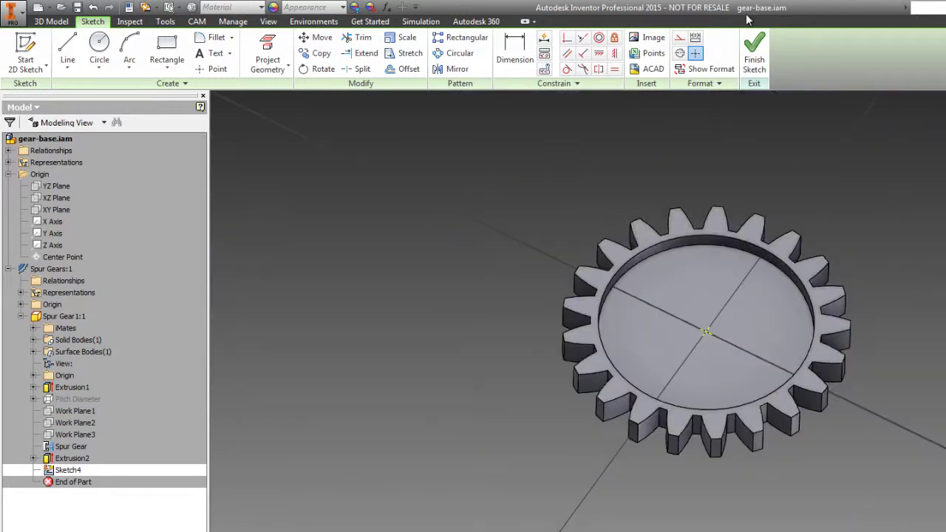
{"action": "left_click", "coordinate": [754, 49]}
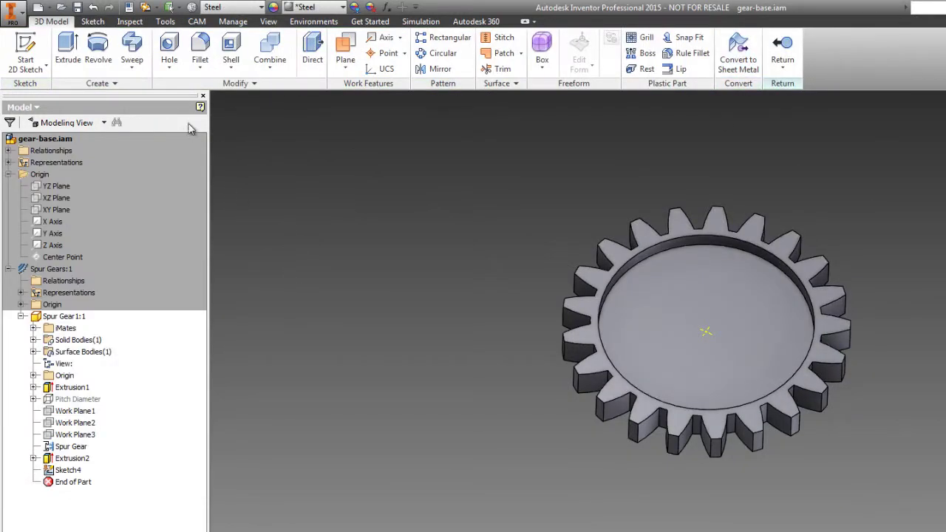
Create a 0.25 in Through All hole at the gear centre, then orbit to inspect it
{"action": "left_click", "coordinate": [169, 48]}
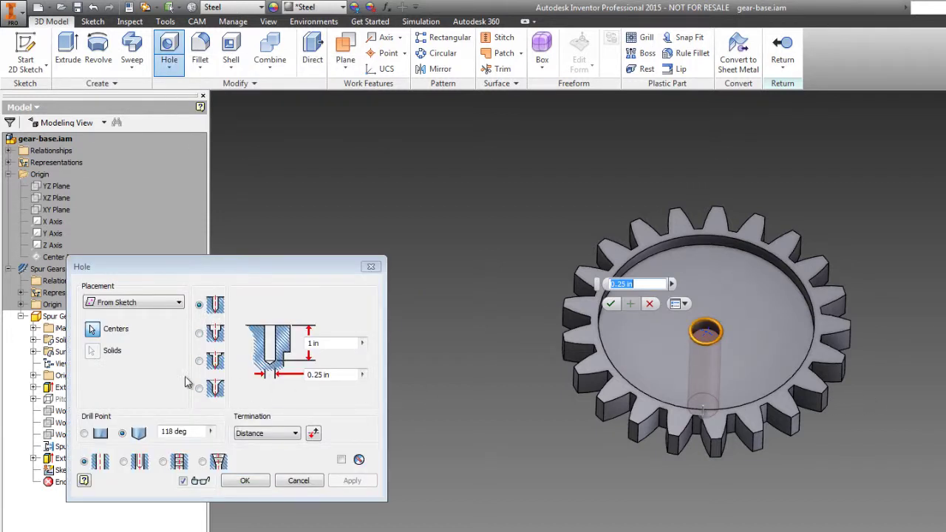
{"action": "left_click", "coordinate": [274, 434]}
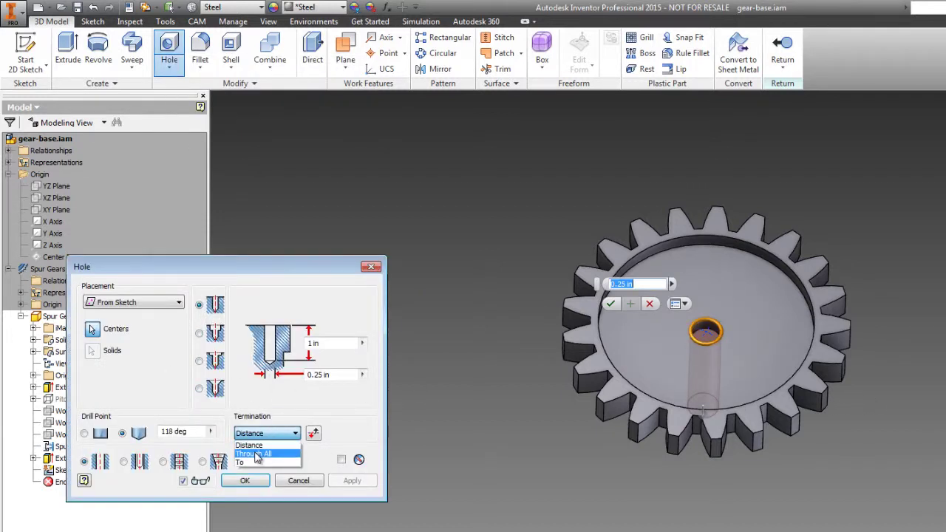
{"action": "left_click", "coordinate": [256, 455]}
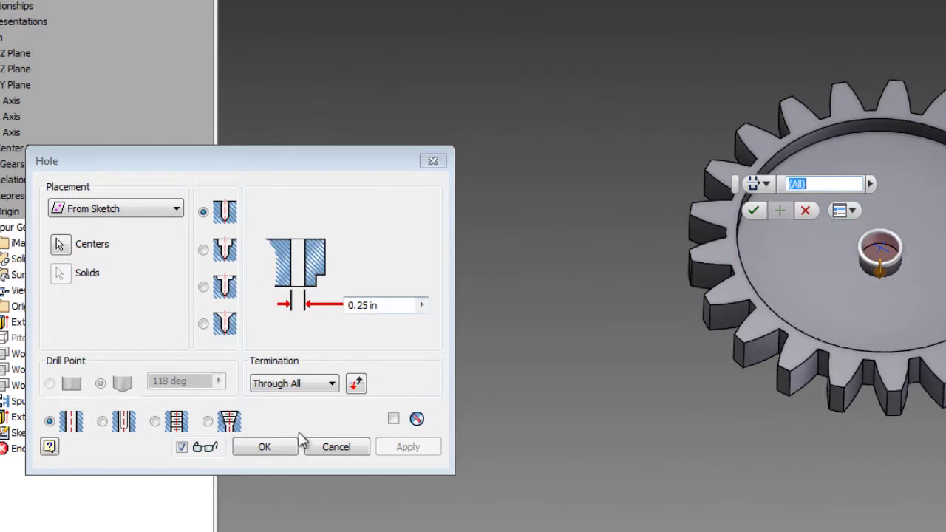
{"action": "left_click", "coordinate": [270, 449]}
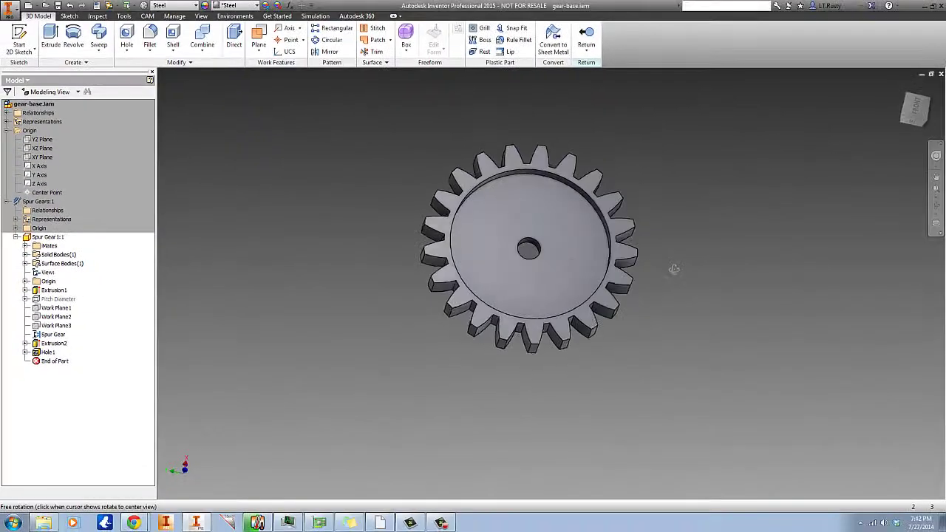
{"action": "left_click_drag", "start_coordinate": [671, 269], "coordinate": [584, 259]}
{"action": "key", "text": "Escape"}
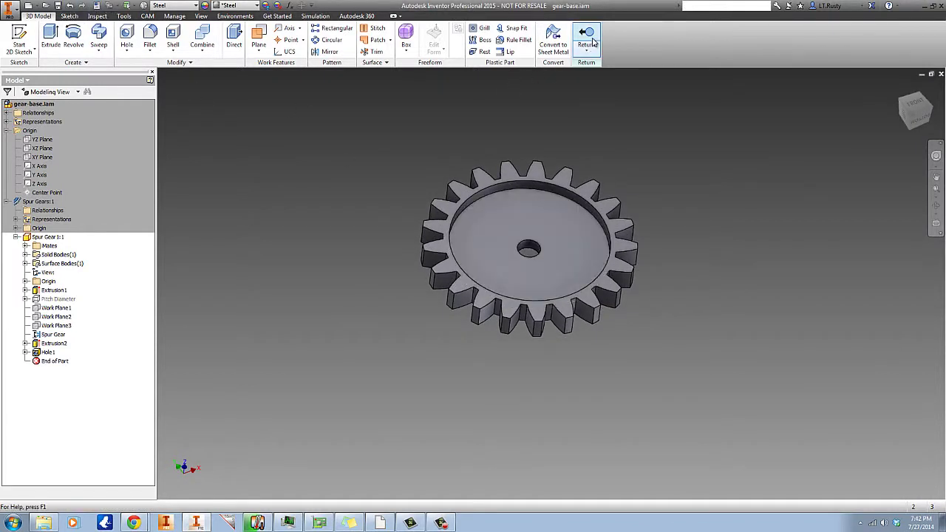
Launch Create Mold Design from the Environments tab, saving the gear part when prompted
{"action": "left_click", "coordinate": [175, 16]}
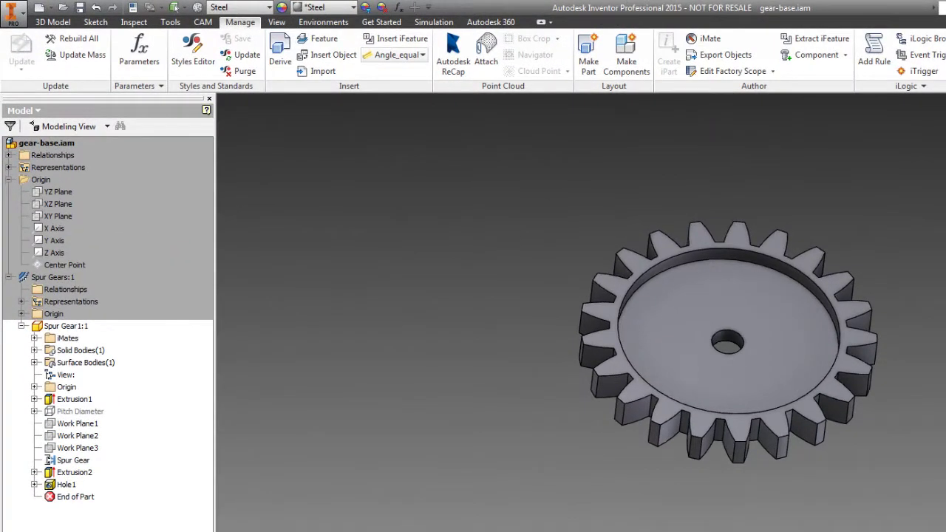
{"action": "left_click", "coordinate": [324, 22]}
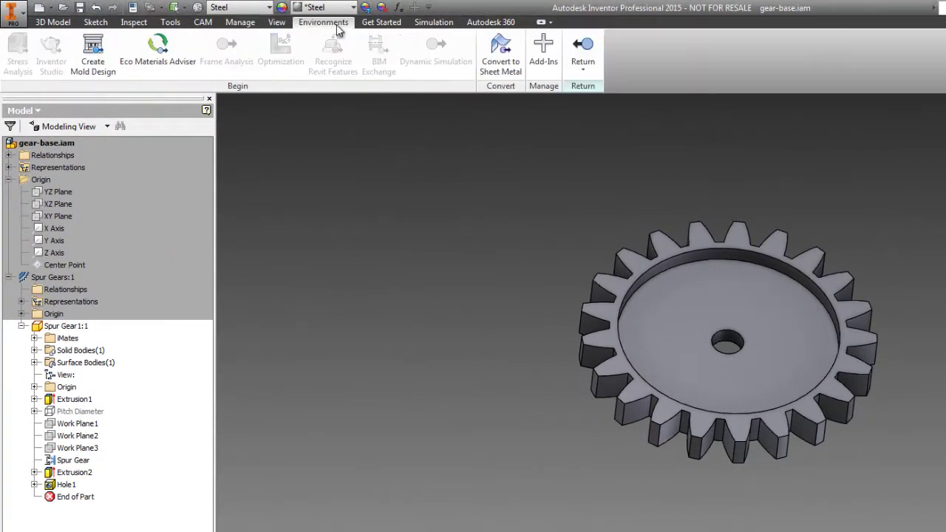
{"action": "left_click", "coordinate": [94, 53]}
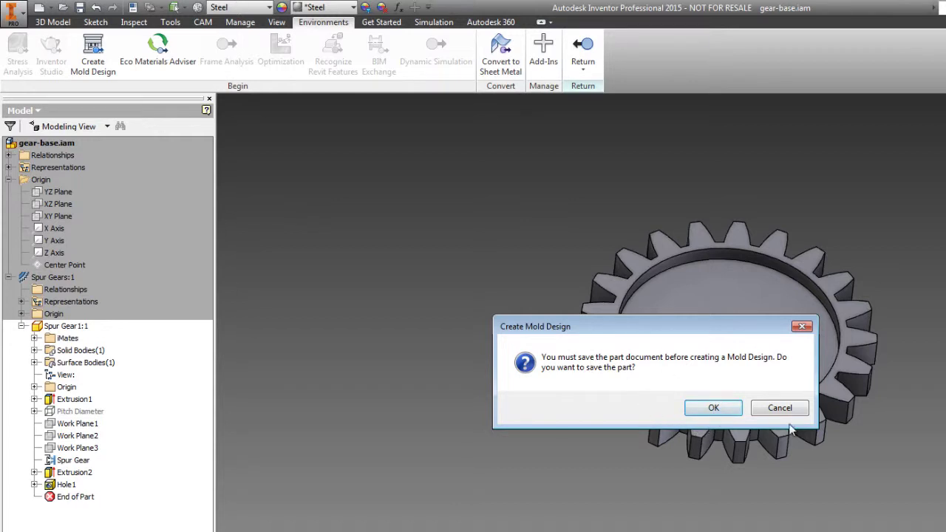
{"action": "left_click", "coordinate": [716, 408]}
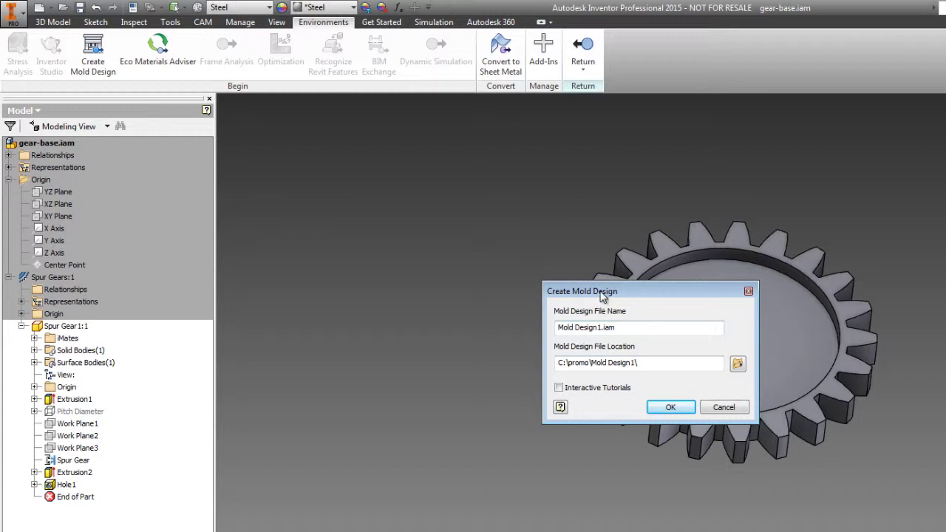
Create a new 'gear mold' folder in promo and open it as the mold location
{"action": "left_click_drag", "start_coordinate": [602, 294], "coordinate": [584, 276]}
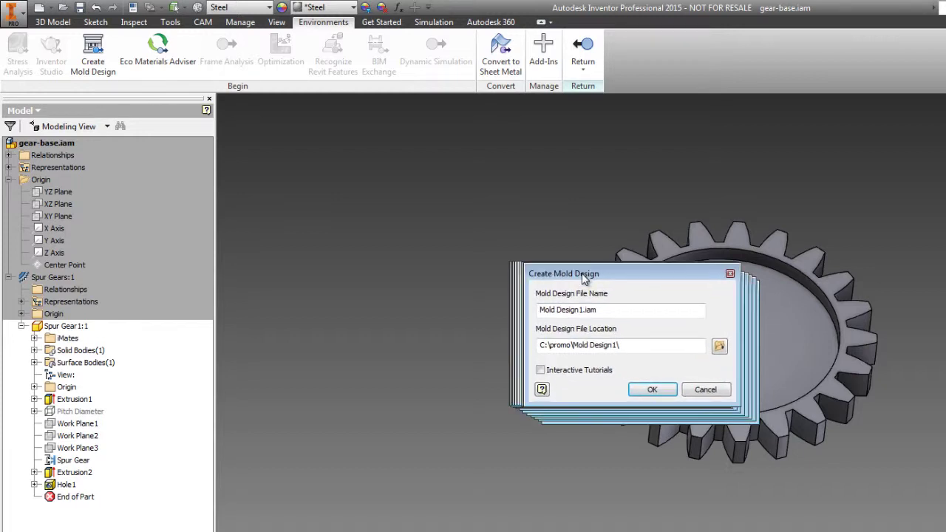
{"action": "left_click", "coordinate": [720, 347]}
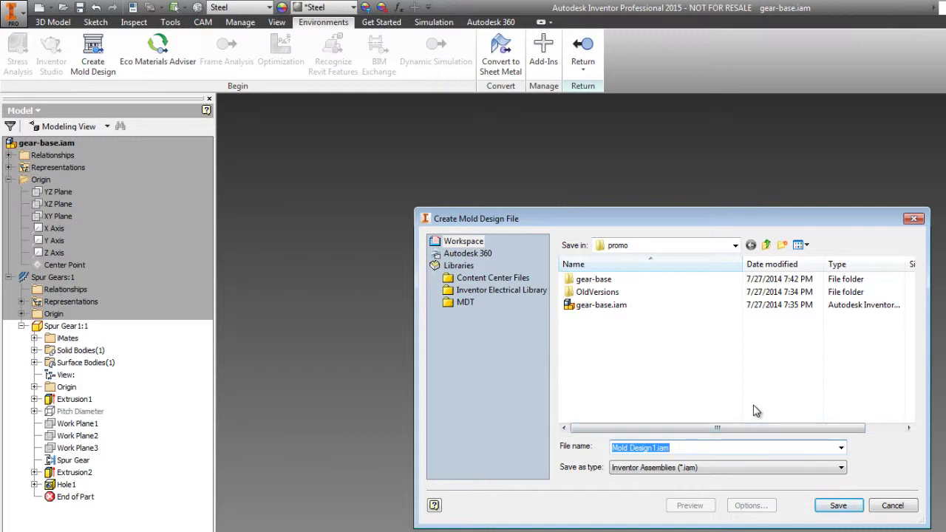
{"action": "left_click", "coordinate": [782, 245]}
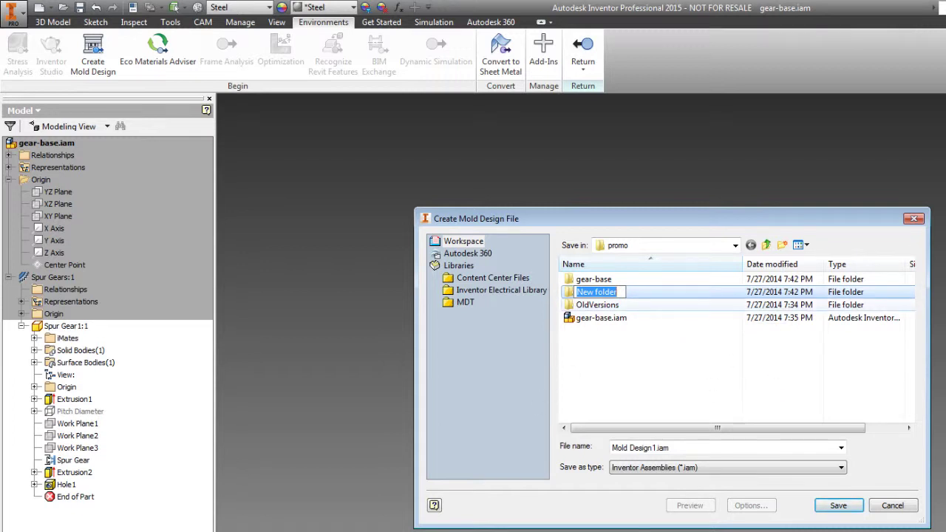
{"action": "type", "text": "gea"}
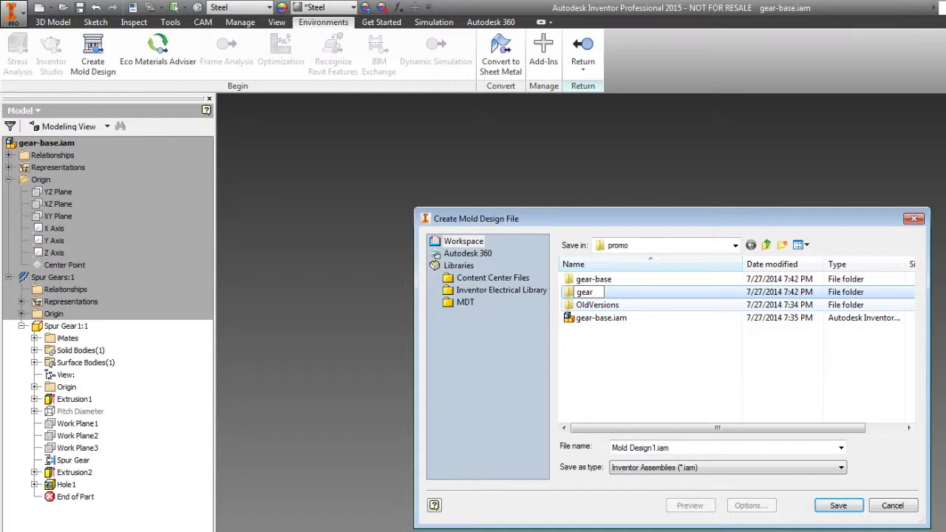
{"action": "type", "text": "r mold"}
{"action": "key", "text": "Return"}
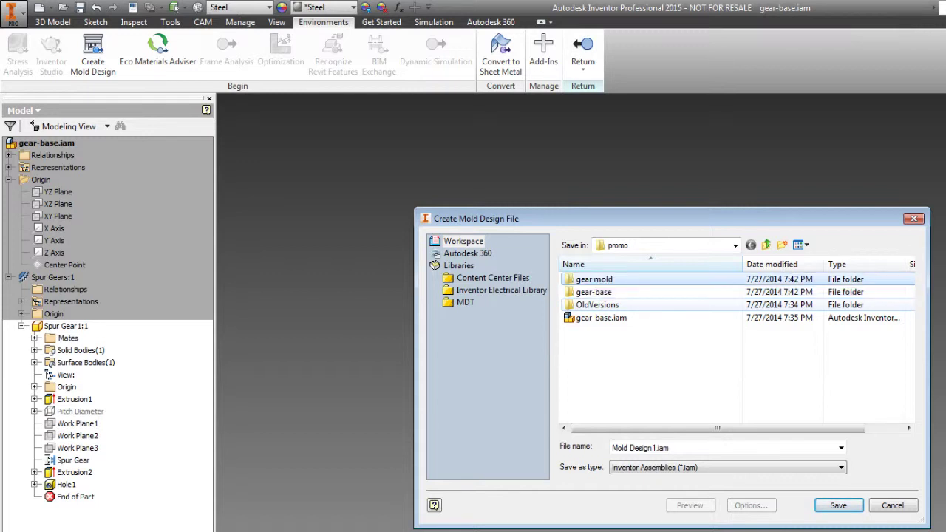
{"action": "double_click", "coordinate": [684, 280]}
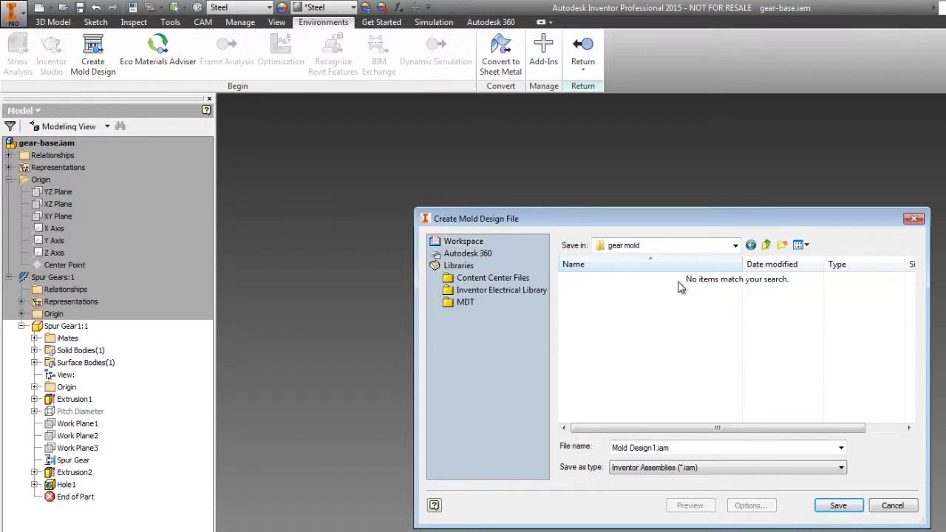
Name the mold file 'gear mold', save it, and confirm the mold design
{"action": "double_click", "coordinate": [714, 448]}
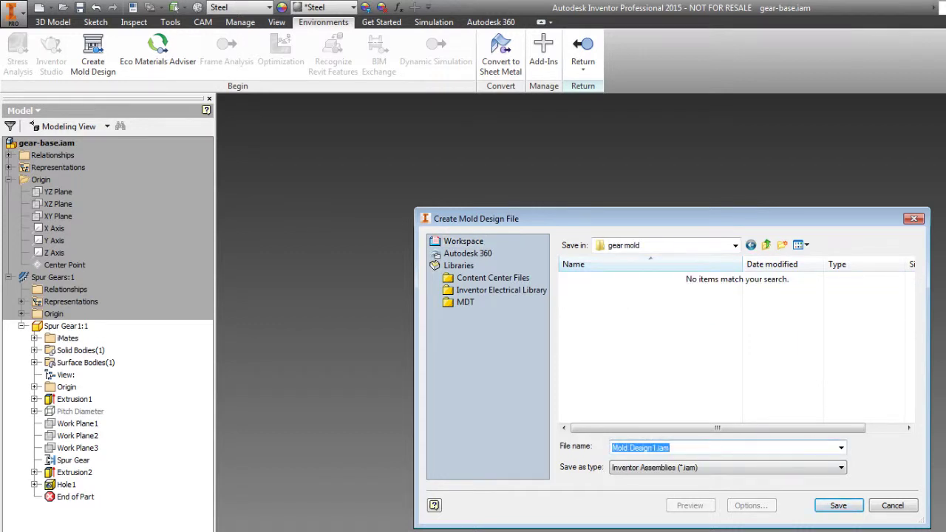
{"action": "type", "text": "gear mold"}
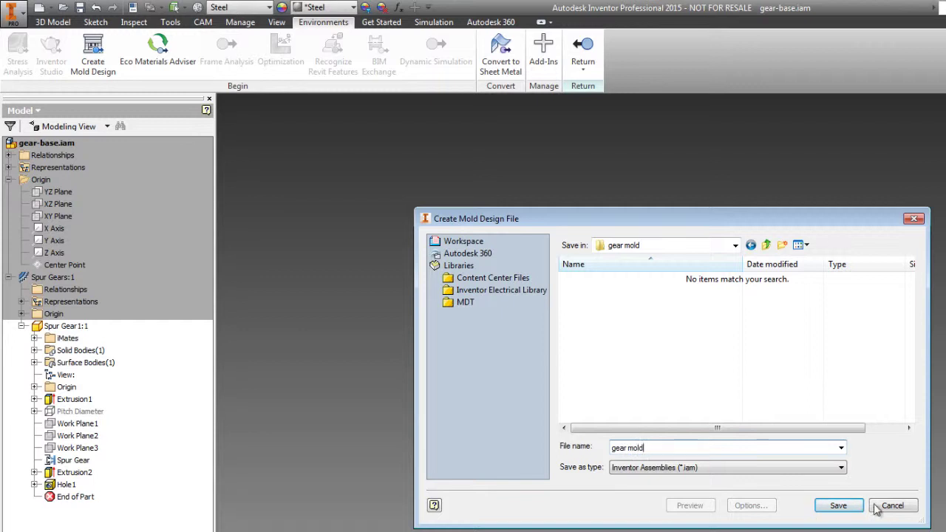
{"action": "left_click", "coordinate": [842, 507]}
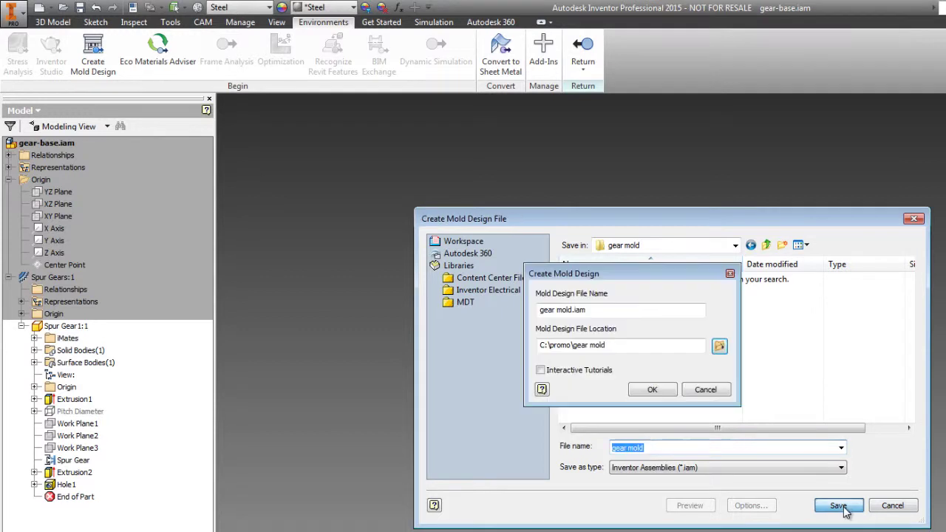
{"action": "left_click", "coordinate": [653, 391]}
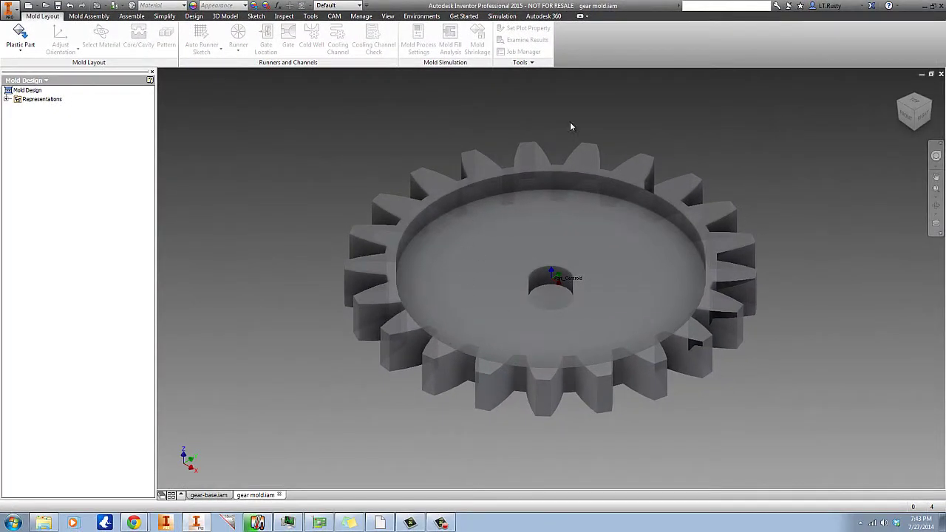
Orbit the gear in Mold Layout from several angles, then return to the home view
{"action": "mouse_move", "coordinate": [804, 238]}
{"action": "middle_mouse_down", "text": "shift"}
{"action": "mouse_move", "coordinate": [779, 188]}
{"action": "mouse_move", "coordinate": [783, 254]}
{"action": "mouse_move", "coordinate": [787, 233]}
{"action": "middle_mouse_up", "text": "shift"}
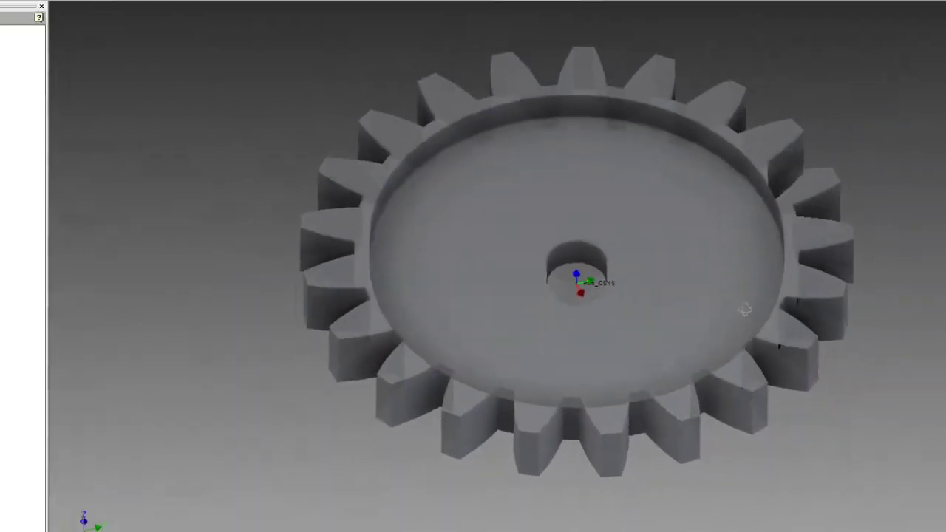
{"action": "left_click_drag", "start_coordinate": [745, 309], "coordinate": [748, 318]}
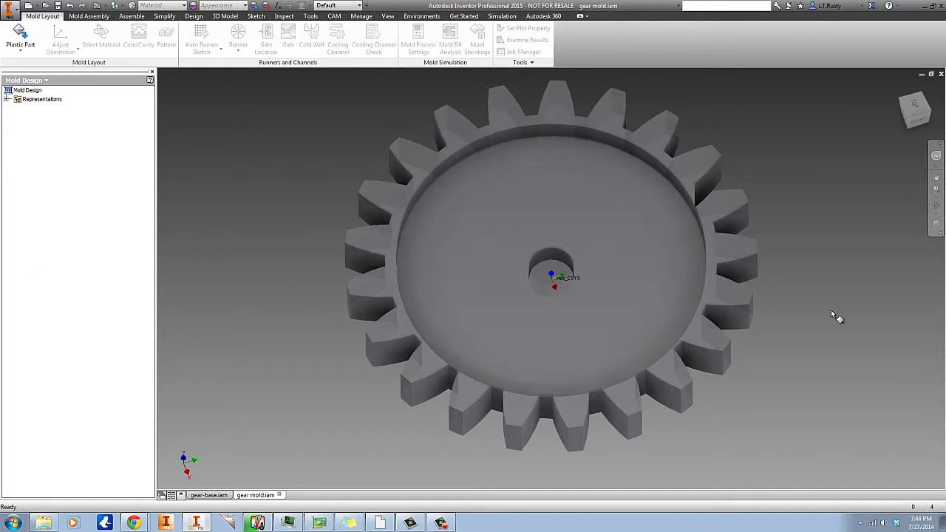
{"action": "mouse_move", "coordinate": [831, 310]}
{"action": "middle_mouse_down", "text": "shift"}
{"action": "mouse_move", "coordinate": [821, 222]}
{"action": "mouse_move", "coordinate": [821, 281]}
{"action": "mouse_move", "coordinate": [787, 312]}
{"action": "mouse_move", "coordinate": [803, 295]}
{"action": "mouse_move", "coordinate": [810, 313]}
{"action": "mouse_move", "coordinate": [821, 298]}
{"action": "middle_mouse_up", "text": "shift"}
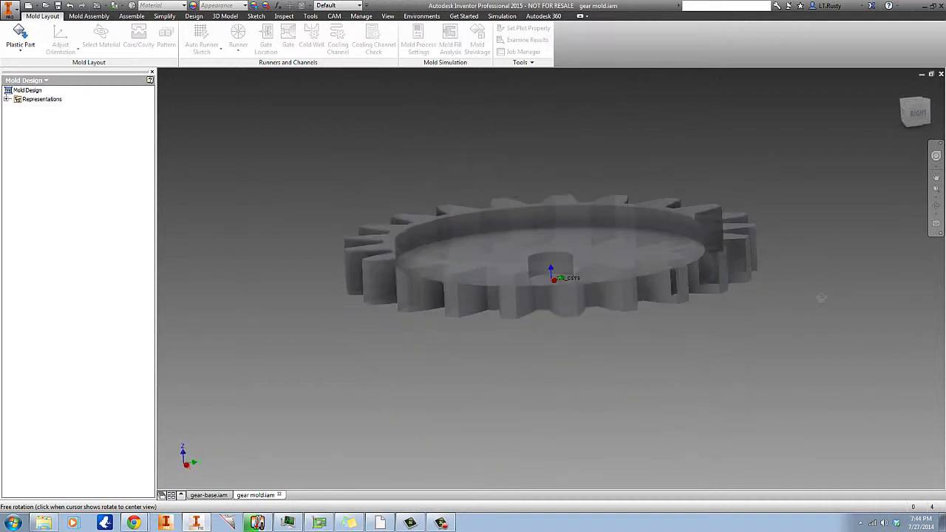
{"action": "key", "text": "F6"}
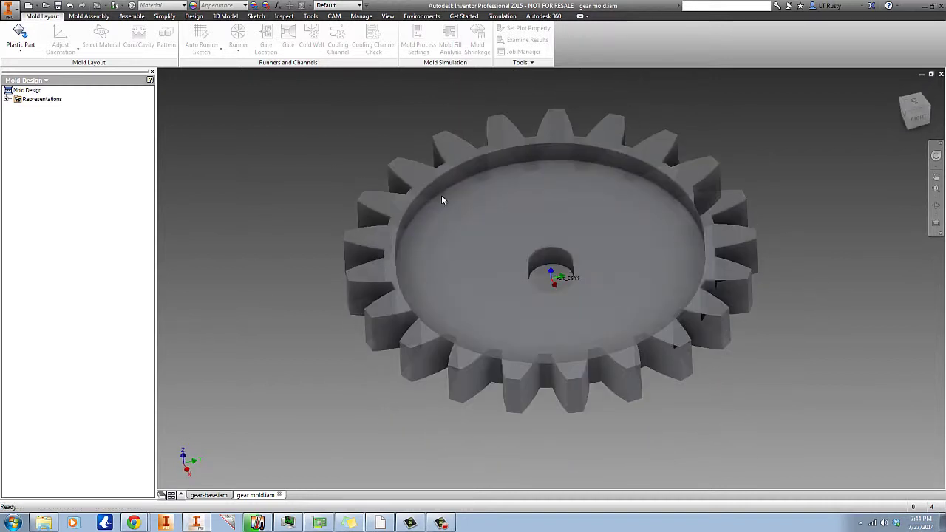